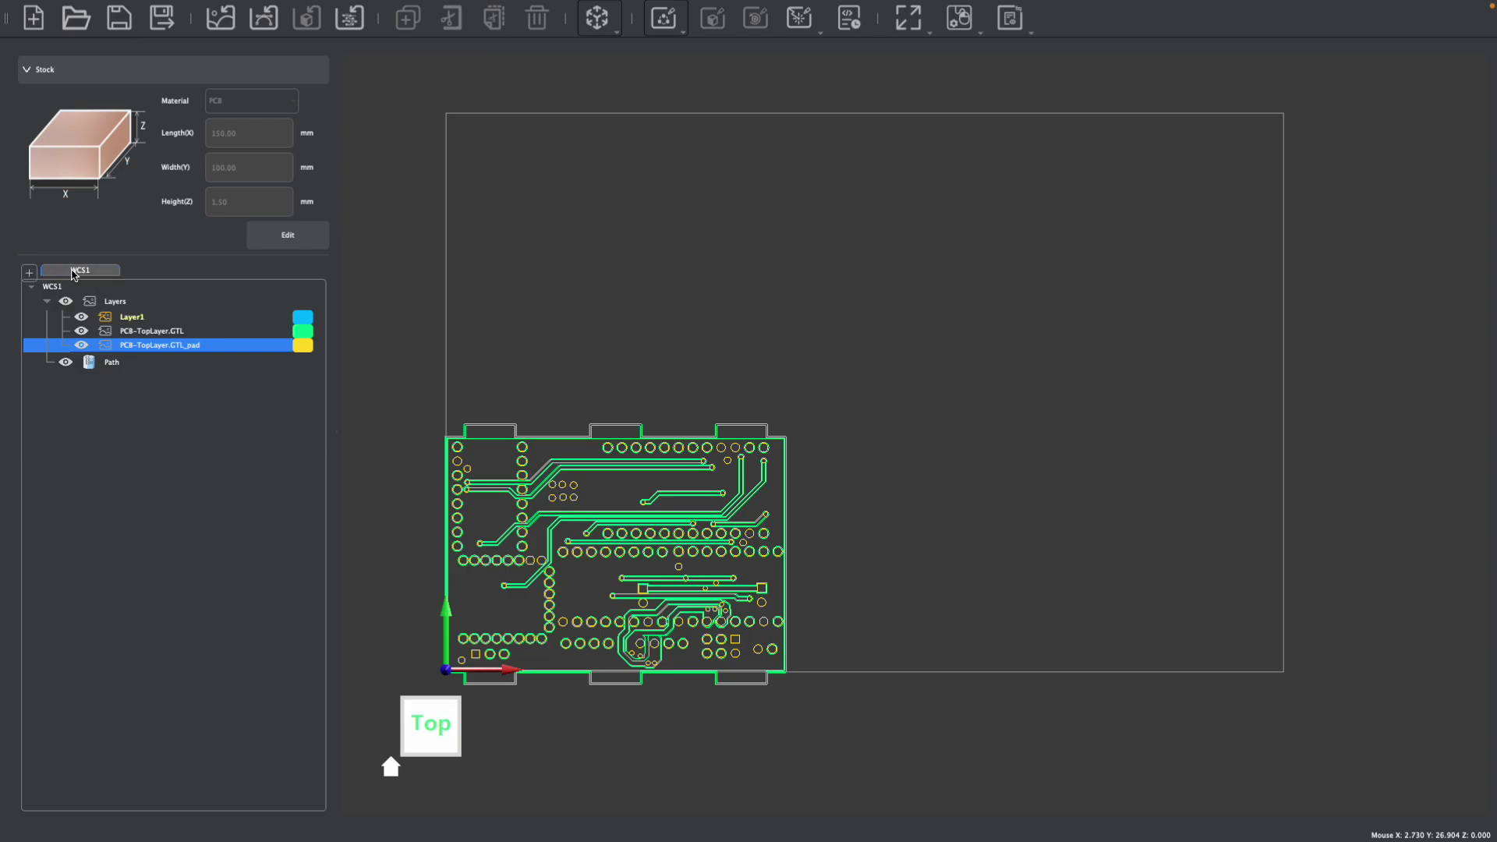
Open the WCS1 coordinate settings and examine the origin corner and its axes on the PCB stock in 3D.
double_click(74, 274)
click(390, 767)
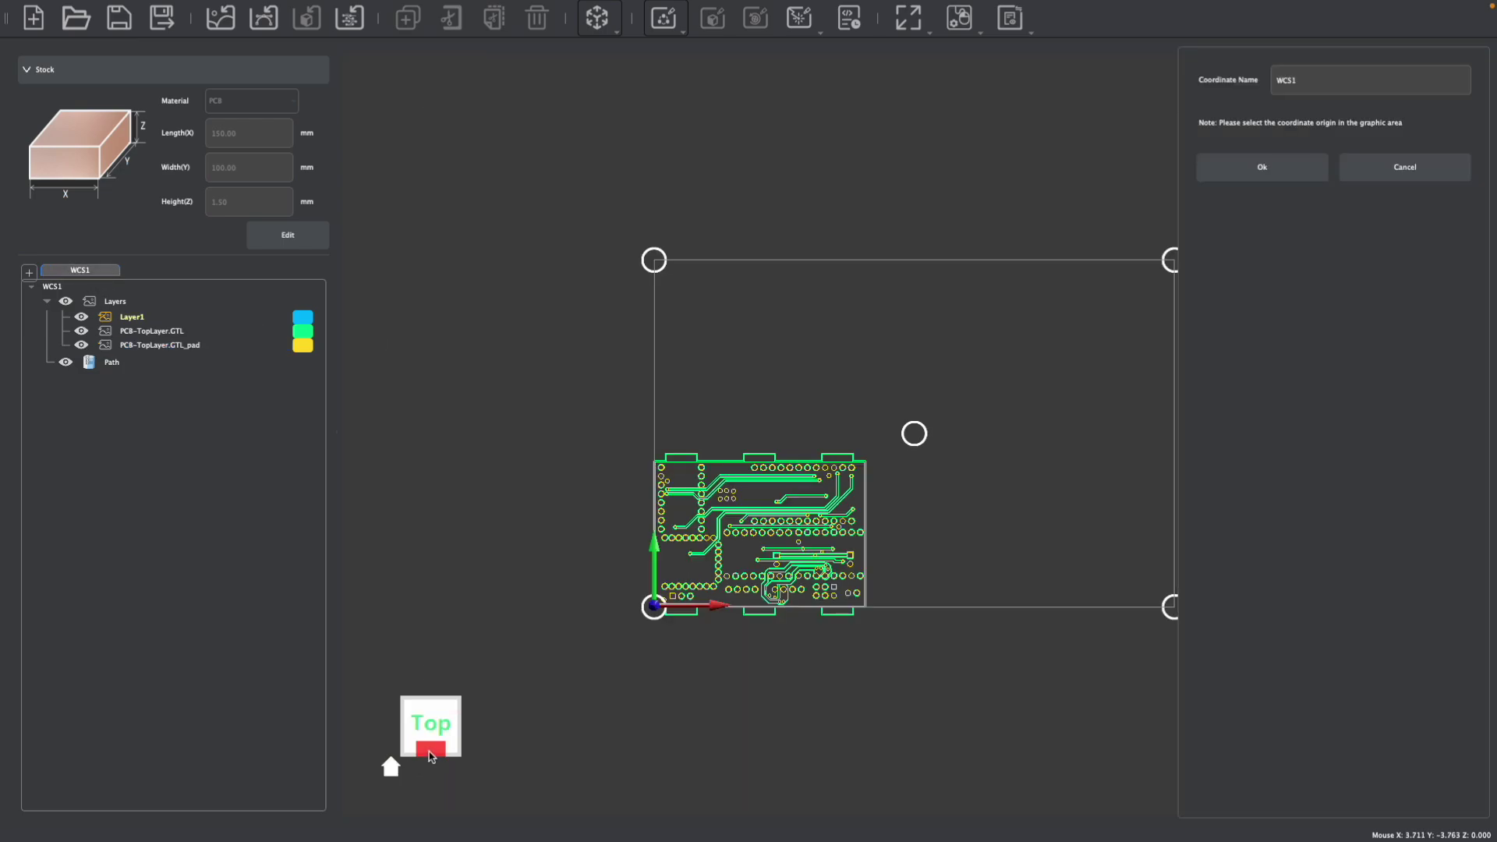
drag(428, 752, 411, 696)
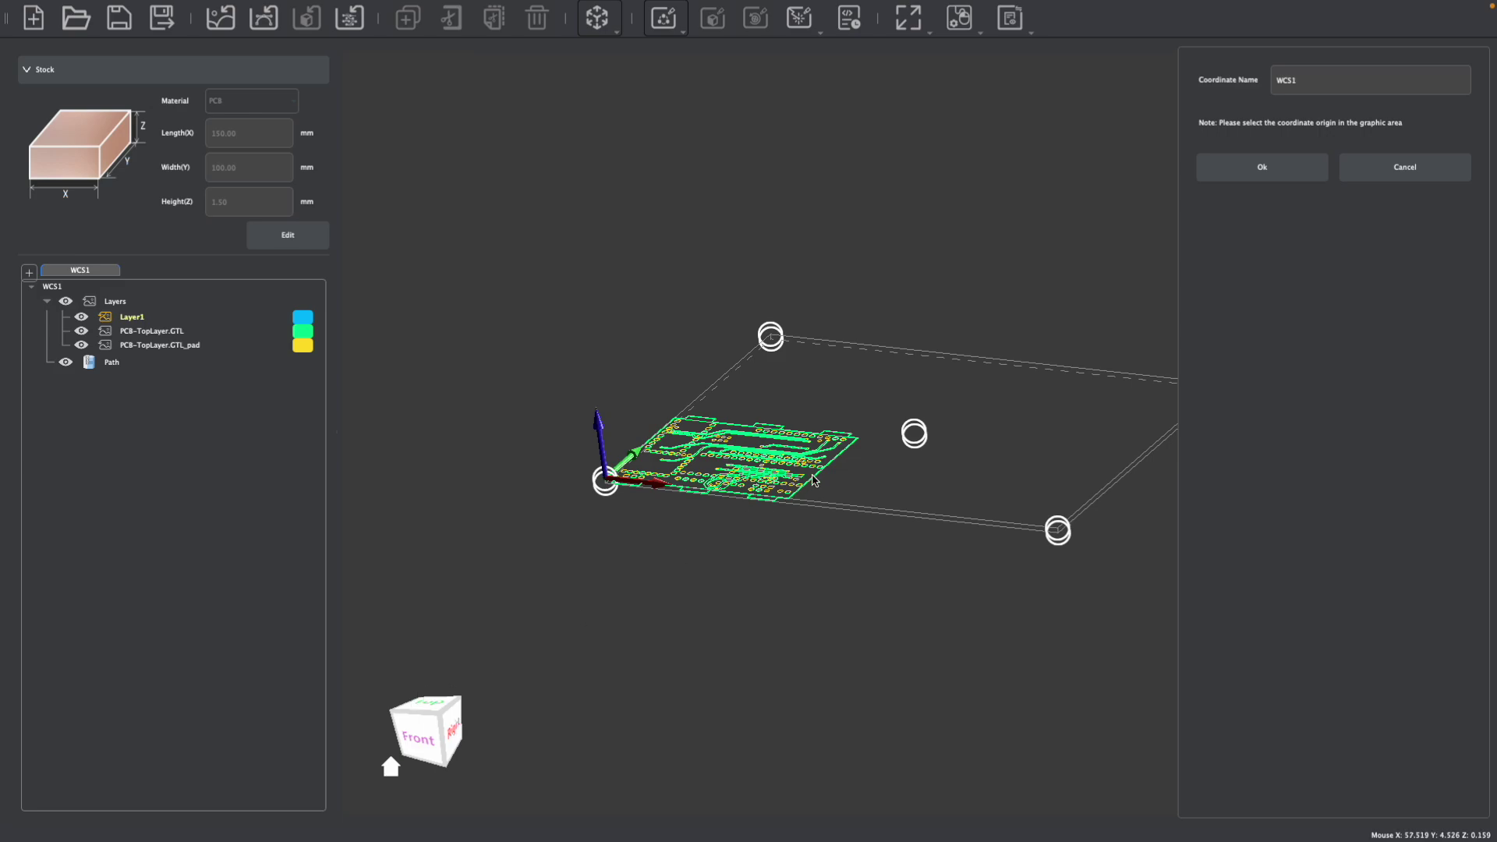
scroll(962, 416, up, 2)
middle_drag(962, 416, 852, 421)
scroll(852, 421, down, 4)
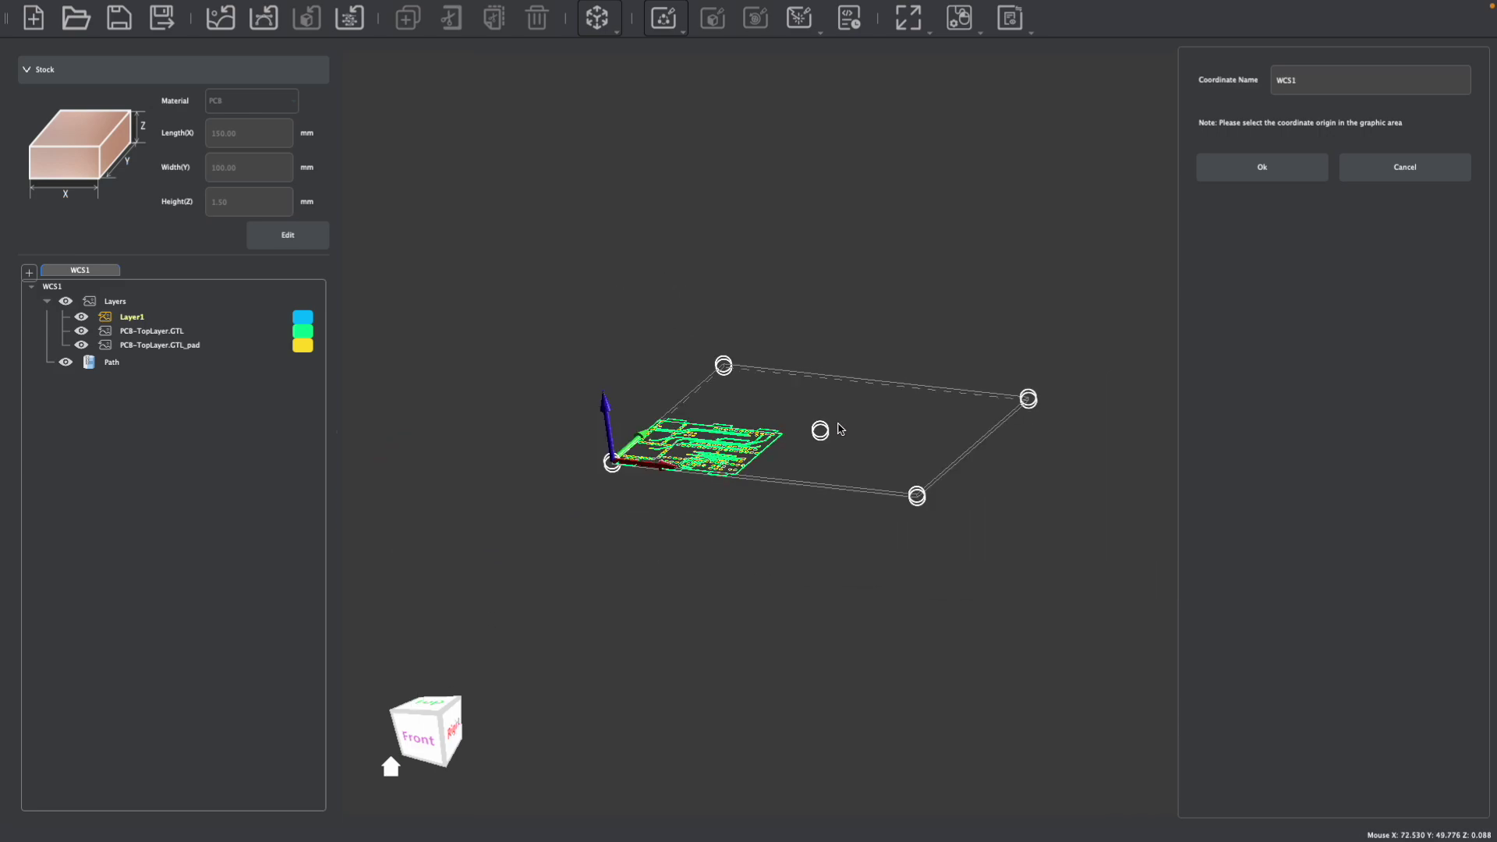
scroll(793, 438, up, 2)
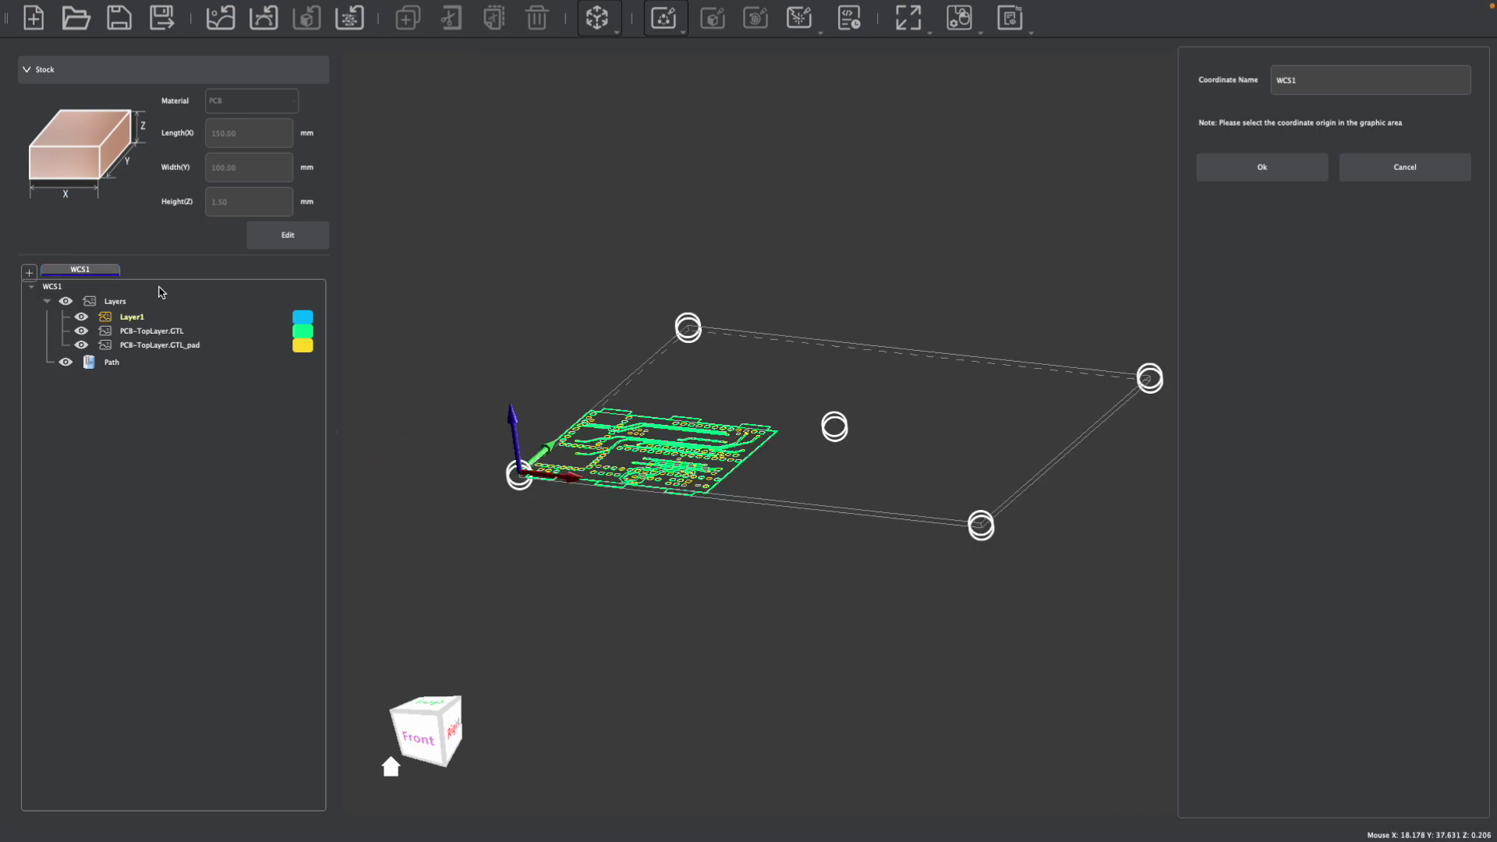
drag(437, 705, 432, 737)
scroll(529, 358, up, 3)
scroll(503, 321, up, 2)
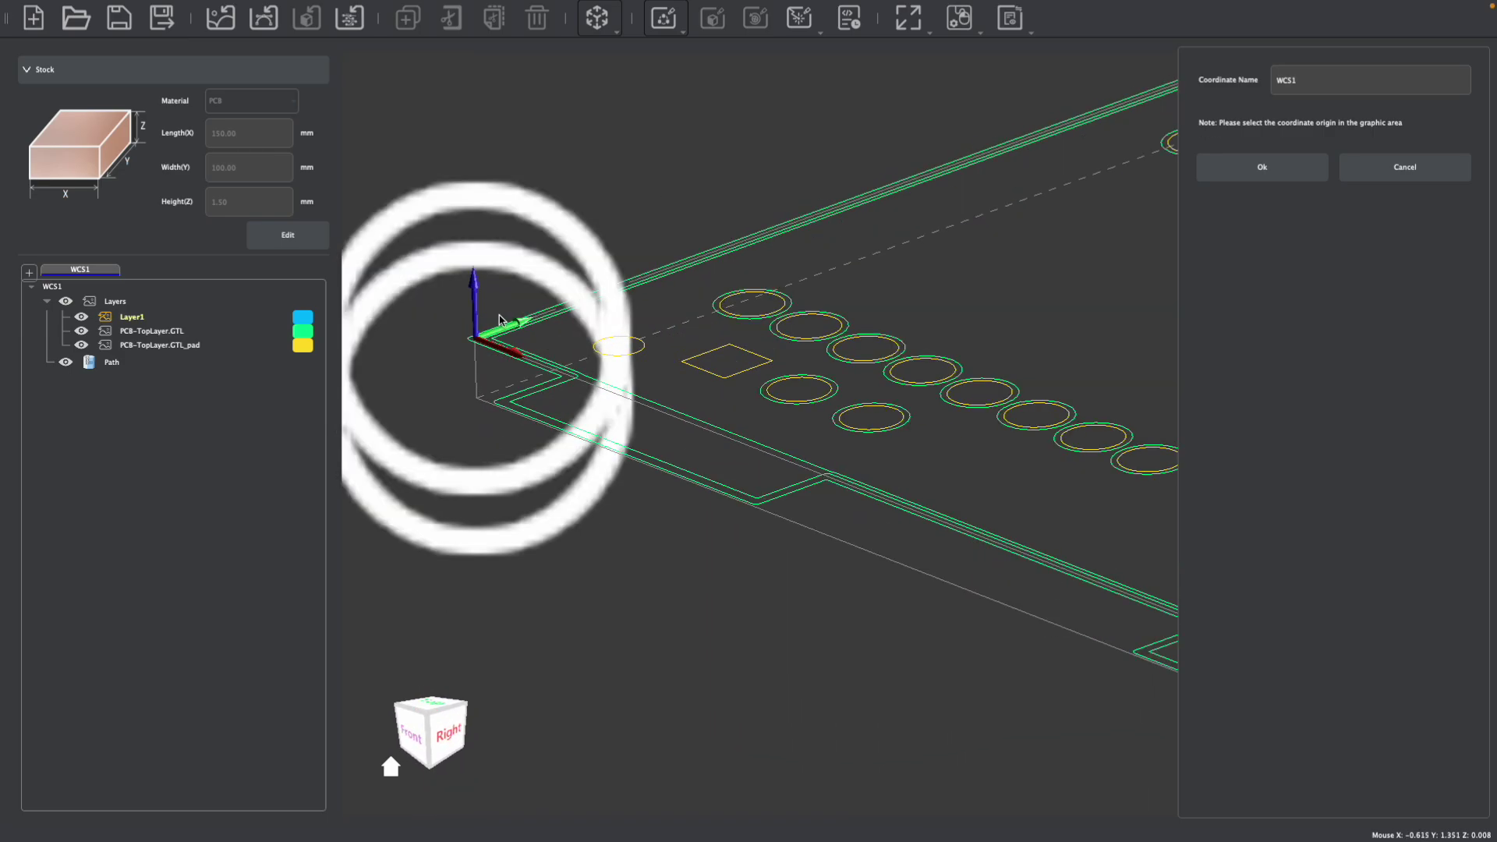
scroll(499, 321, down, 5)
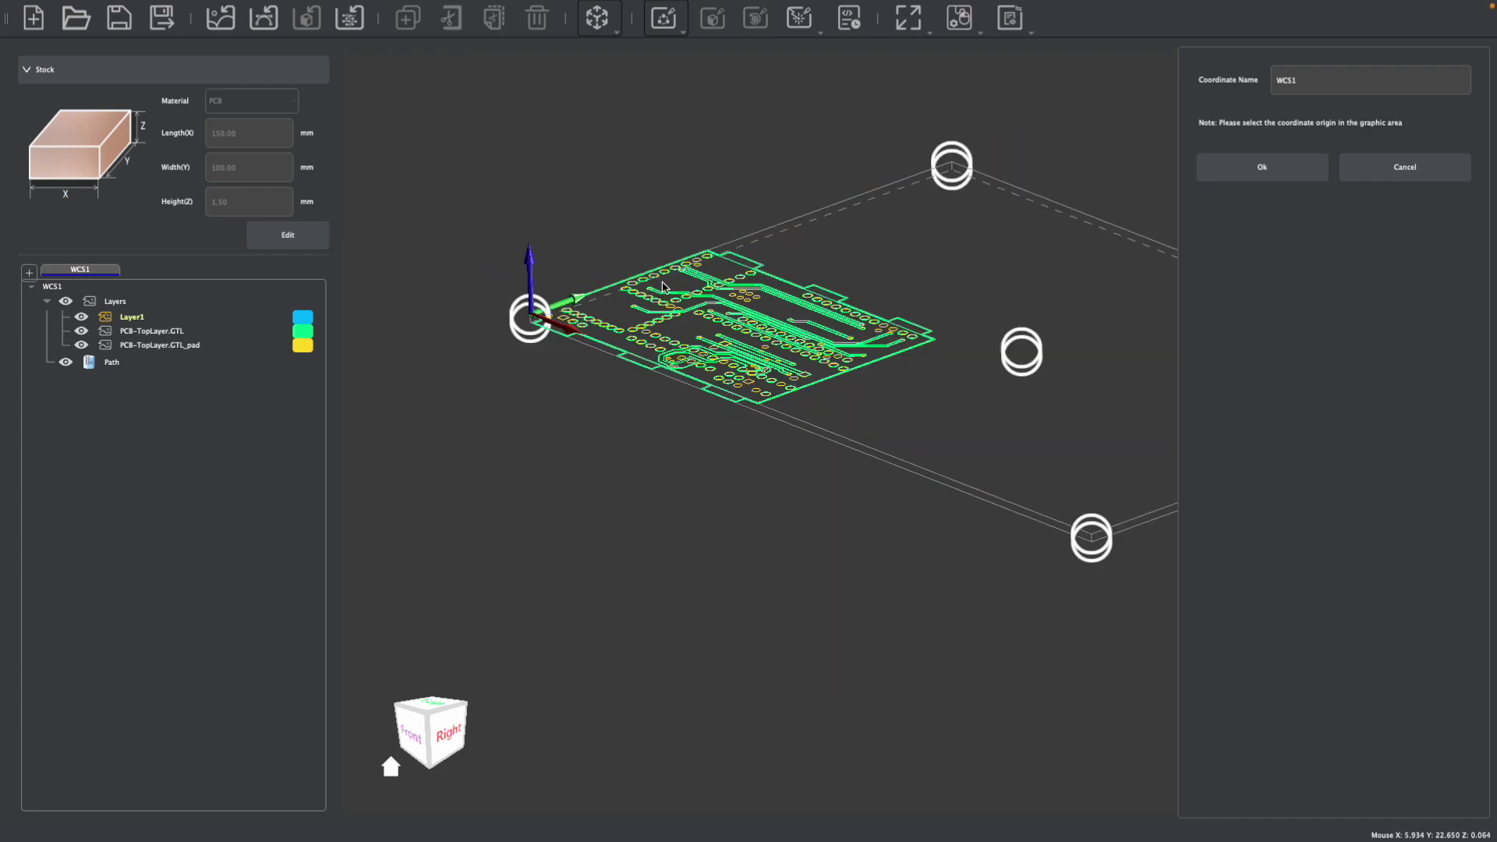
scroll(843, 240, down, 3)
middle_drag(834, 254, 757, 353)
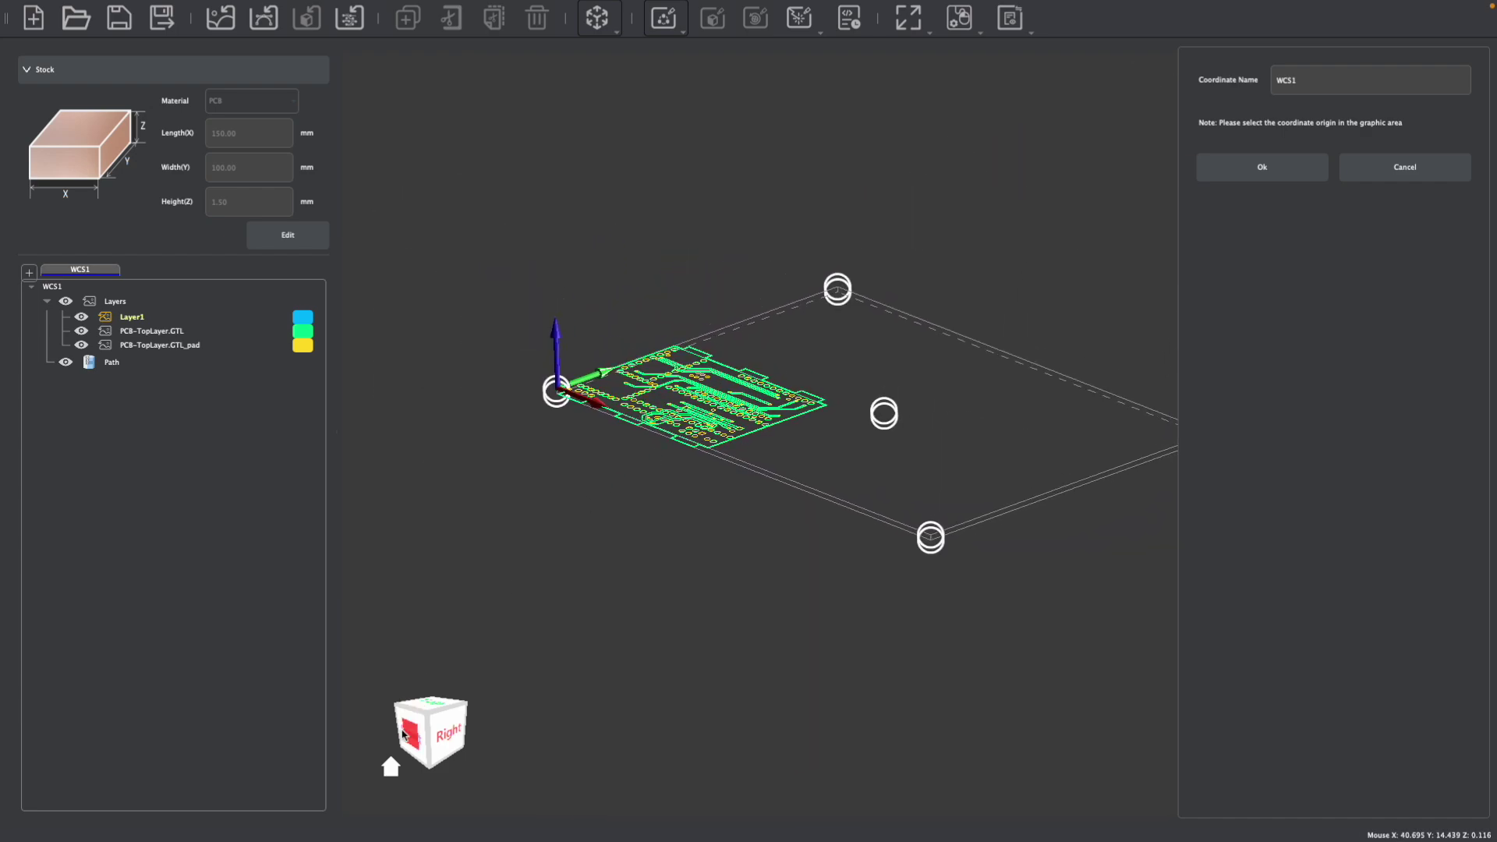
Inspect the selectable origin points on the stock's top and bottom faces, then leave the WCS1 settings.
drag(422, 726, 426, 726)
click(428, 724)
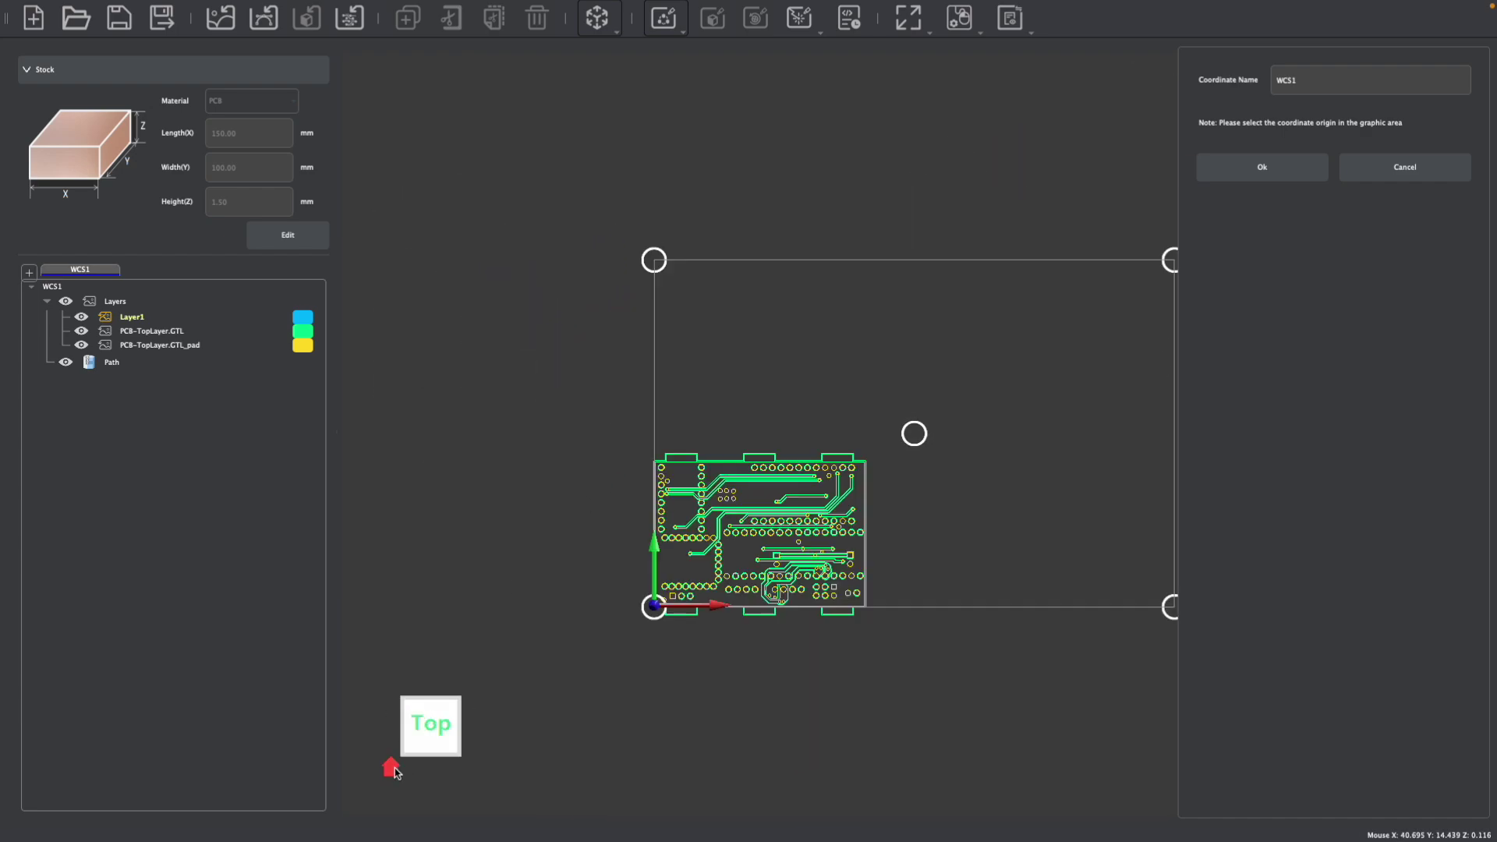
middle_drag(858, 548, 724, 512)
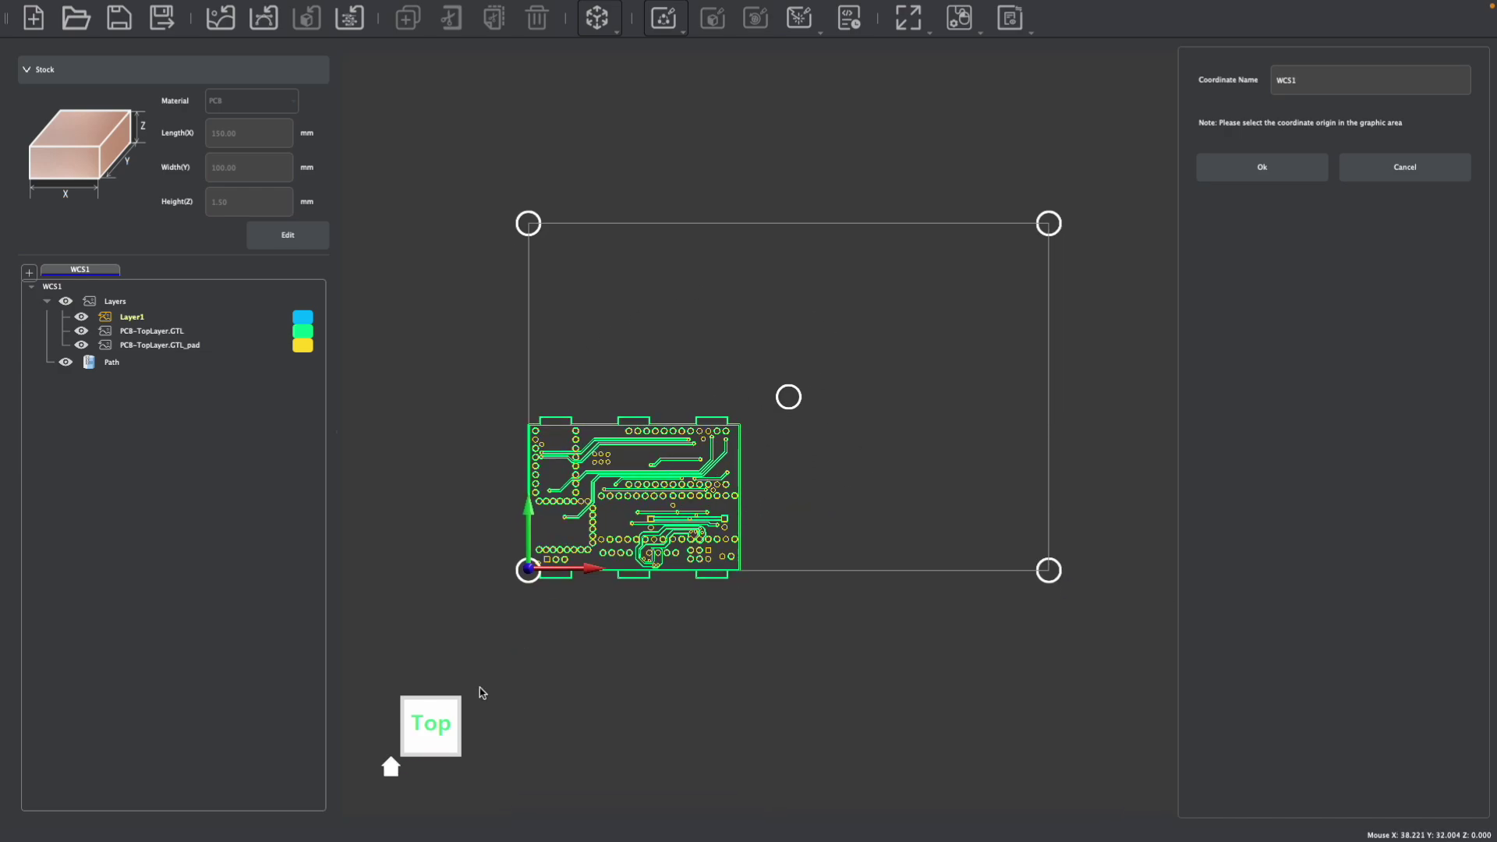
drag(431, 737, 417, 685)
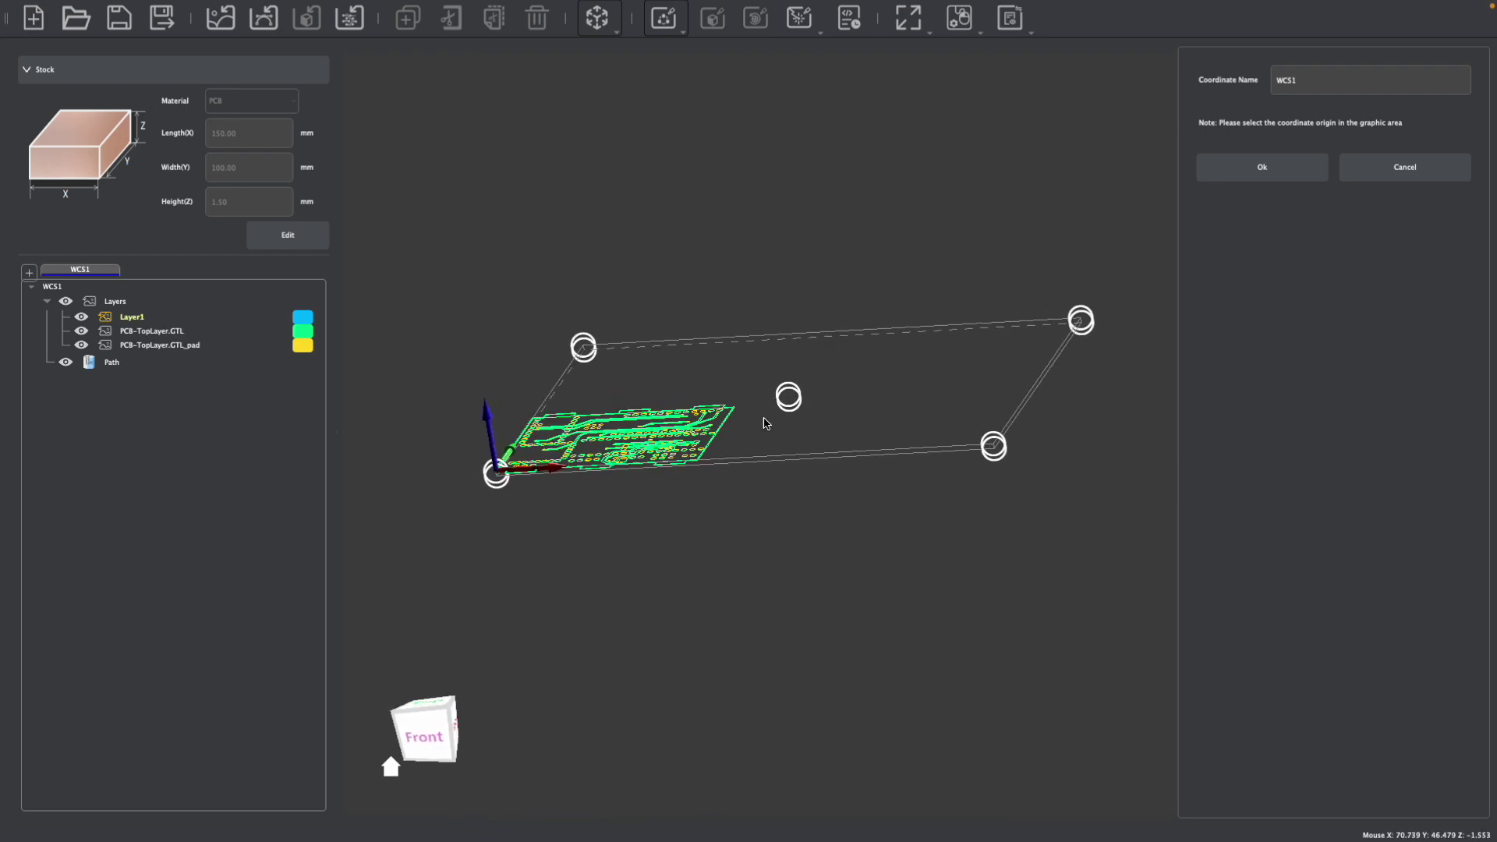
mouse_move(431, 725)
mouse_down()
mouse_move(439, 755)
mouse_move(465, 753)
mouse_move(450, 745)
mouse_up()
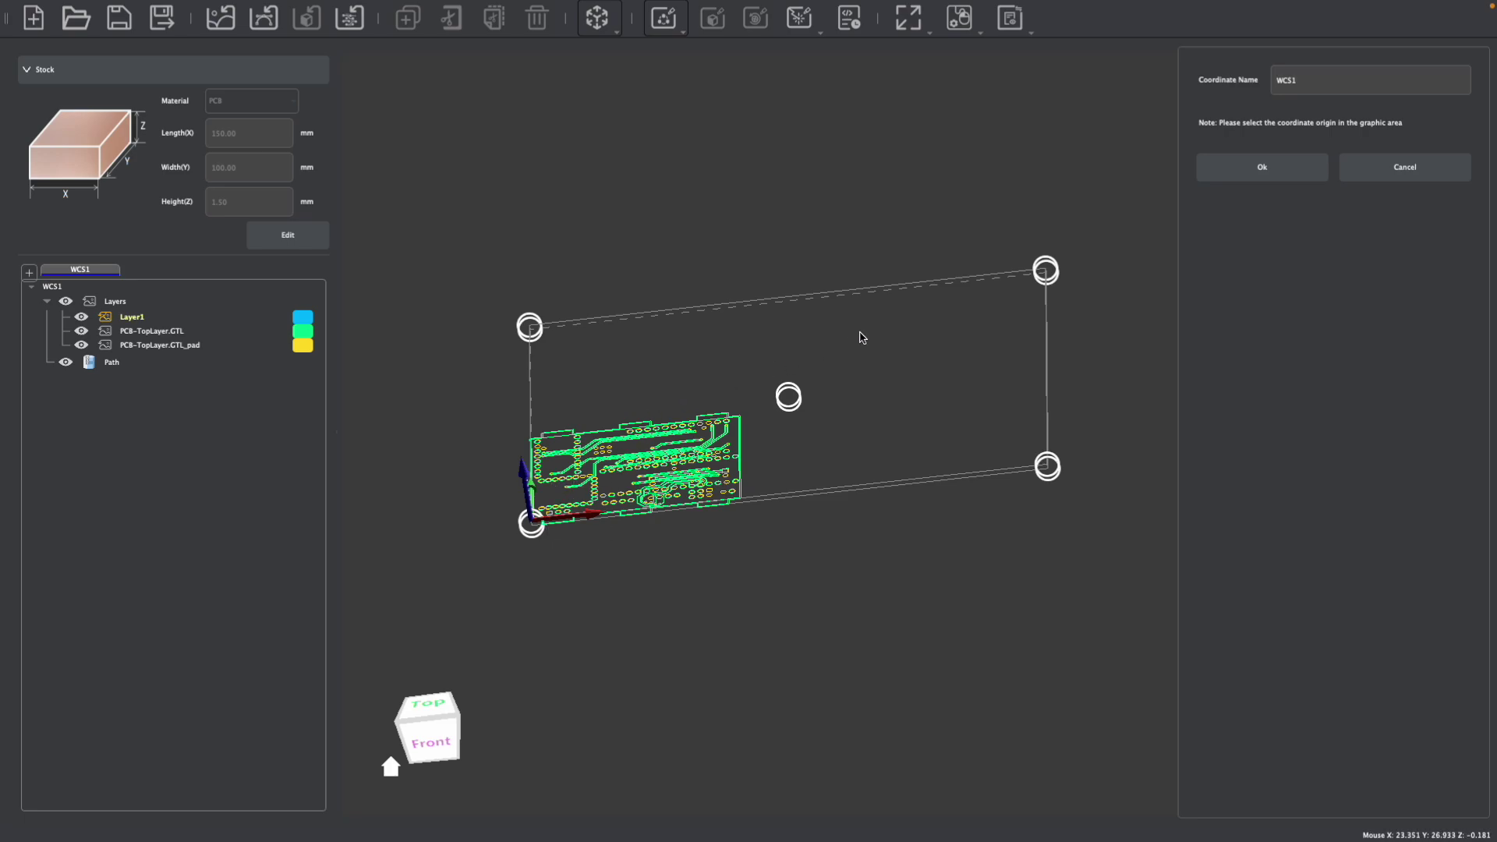
scroll(862, 337, up, 2)
scroll(867, 343, down, 2)
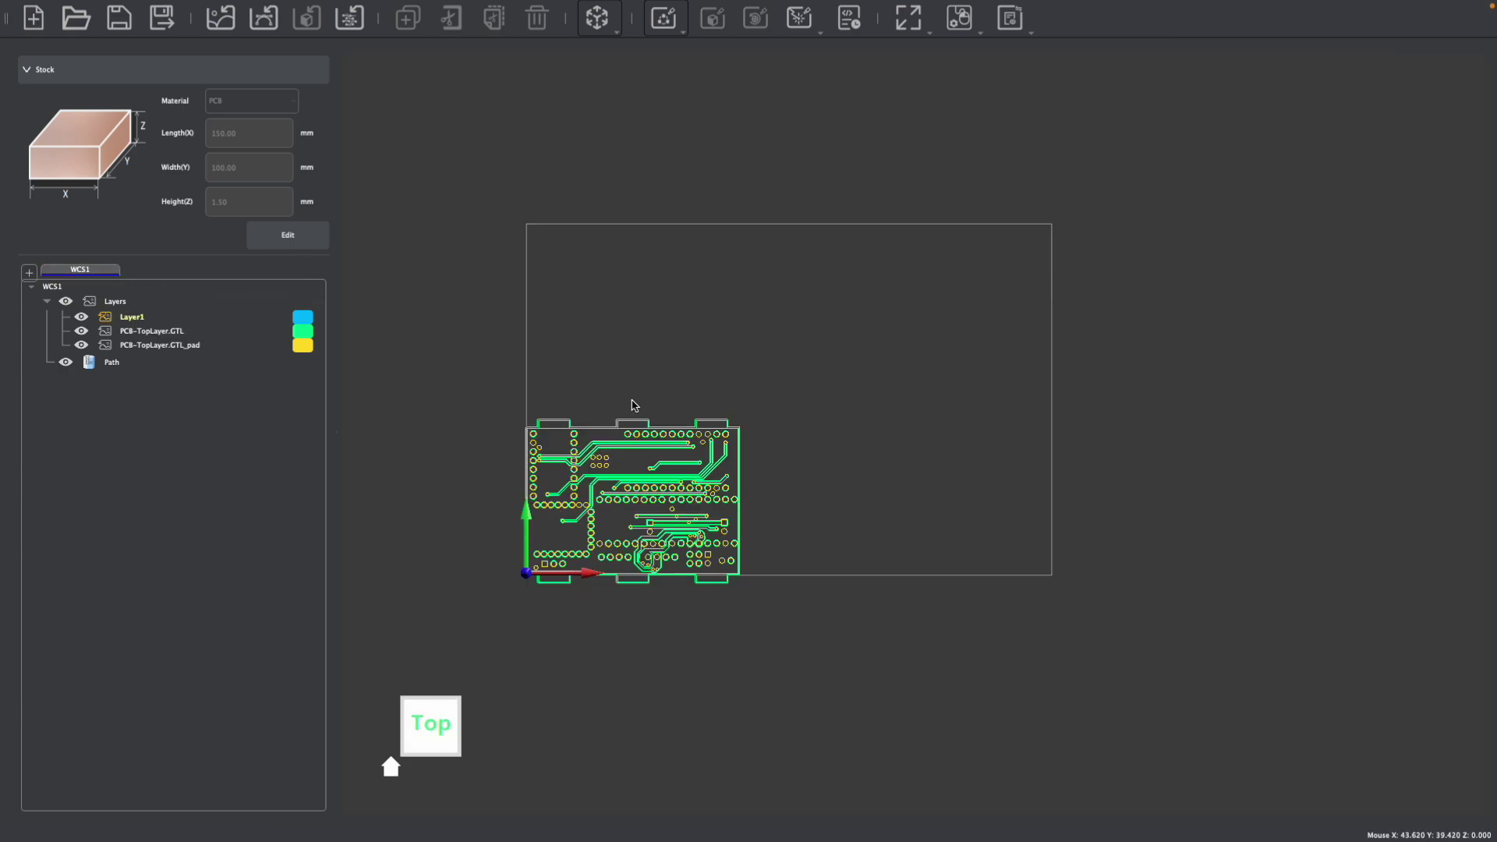
Create a second coordinate system named wcs2 with its origin at the stock's underside corner, at the far end of the X axis.
click(30, 273)
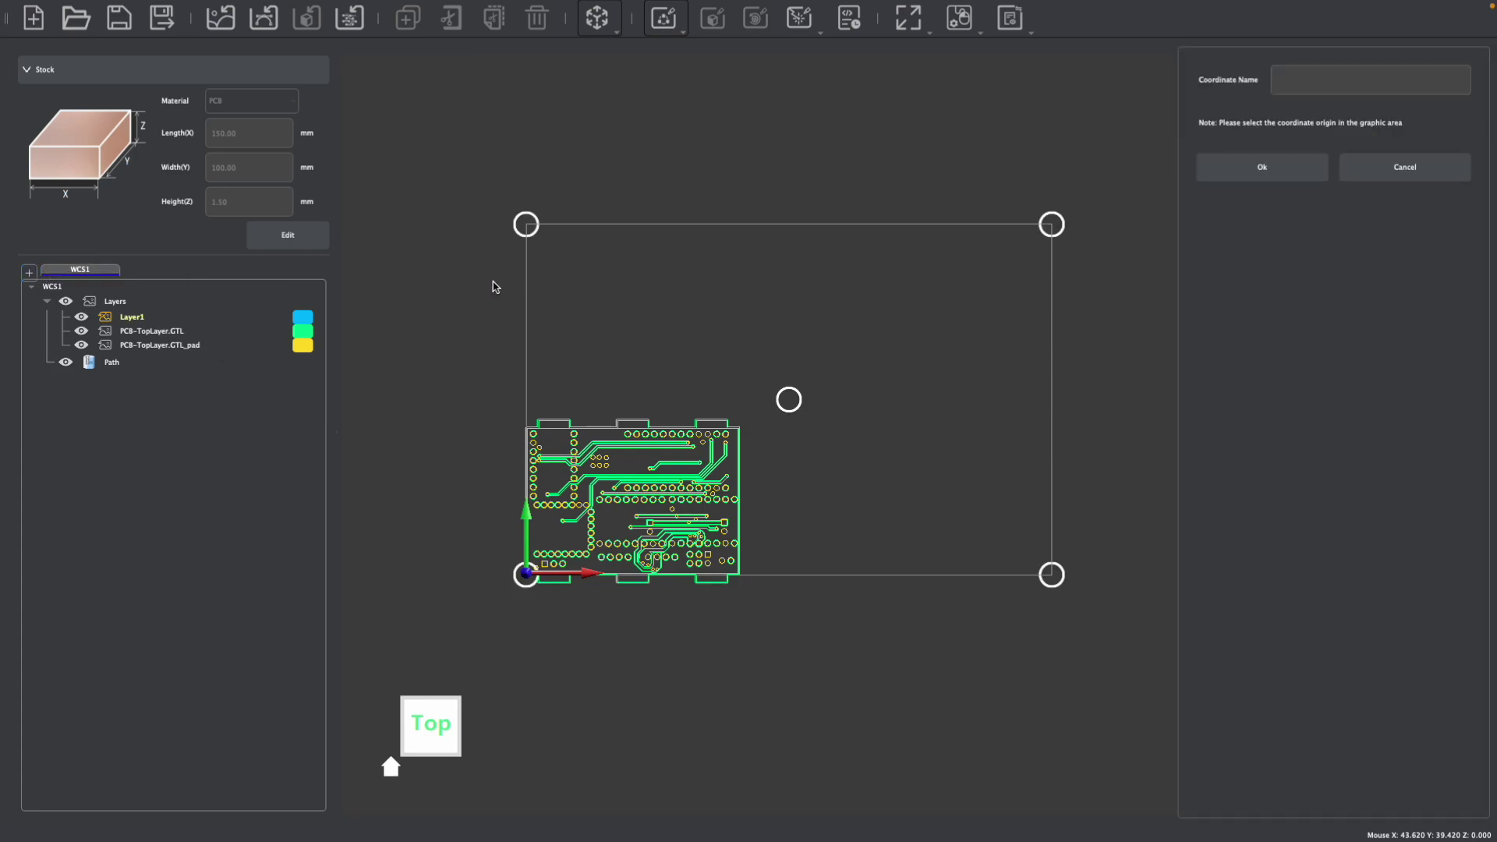
click(1372, 81)
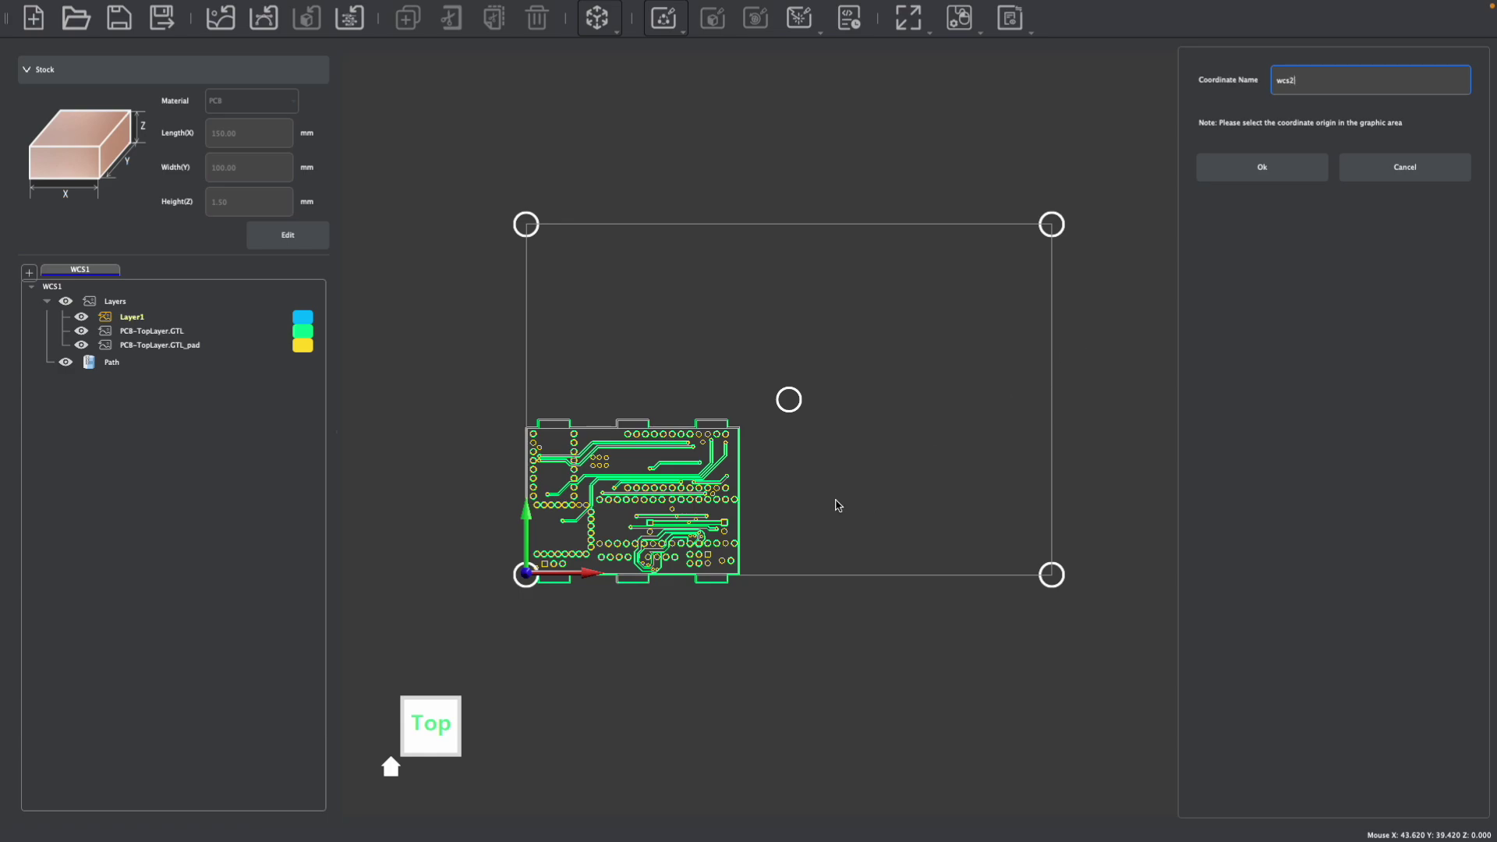
drag(439, 715, 388, 688)
scroll(912, 317, up, 5)
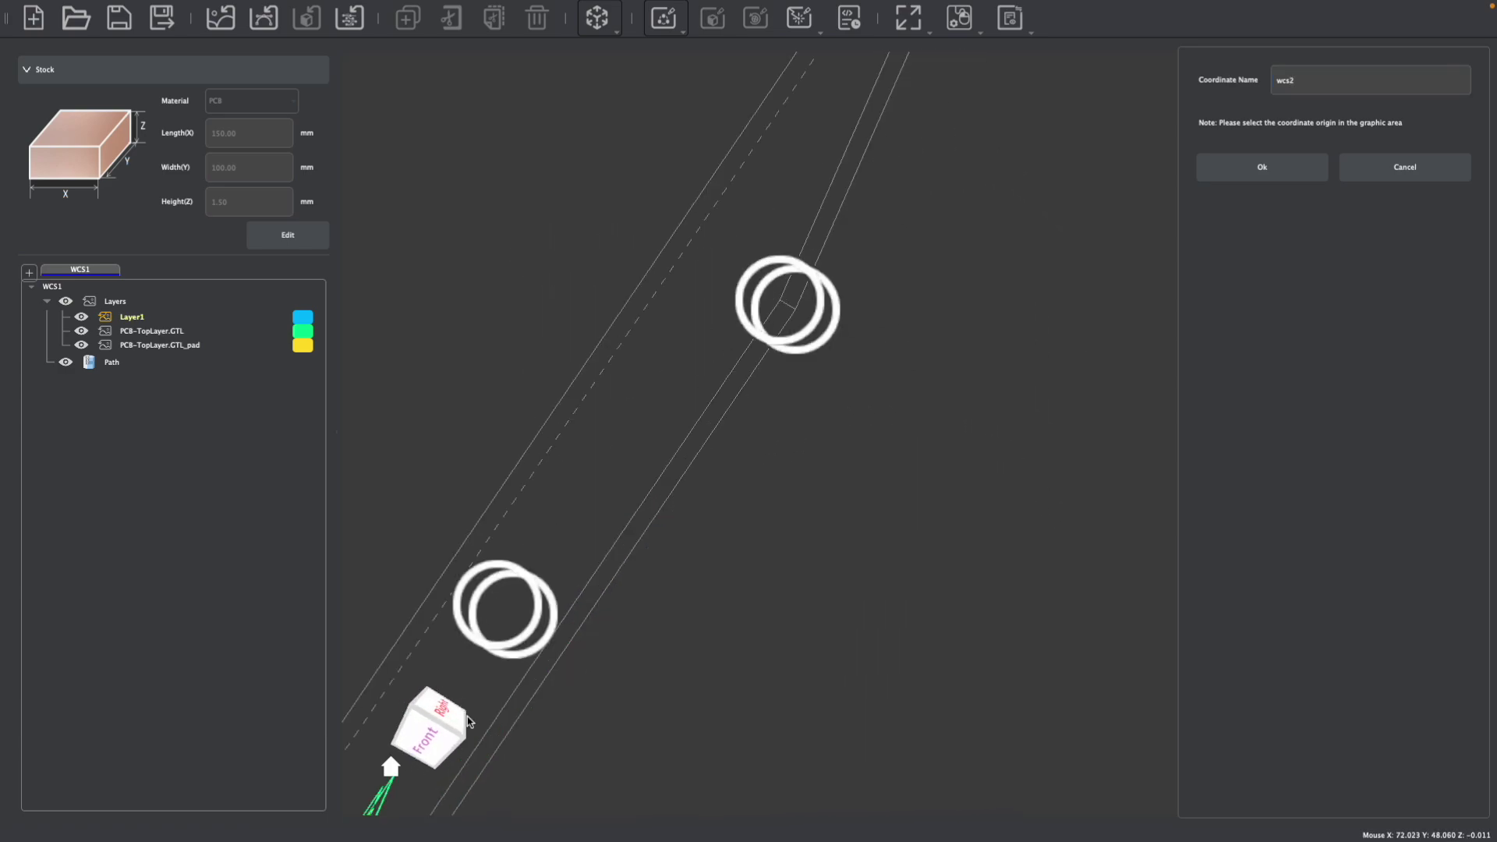
drag(466, 717, 429, 717)
click(578, 248)
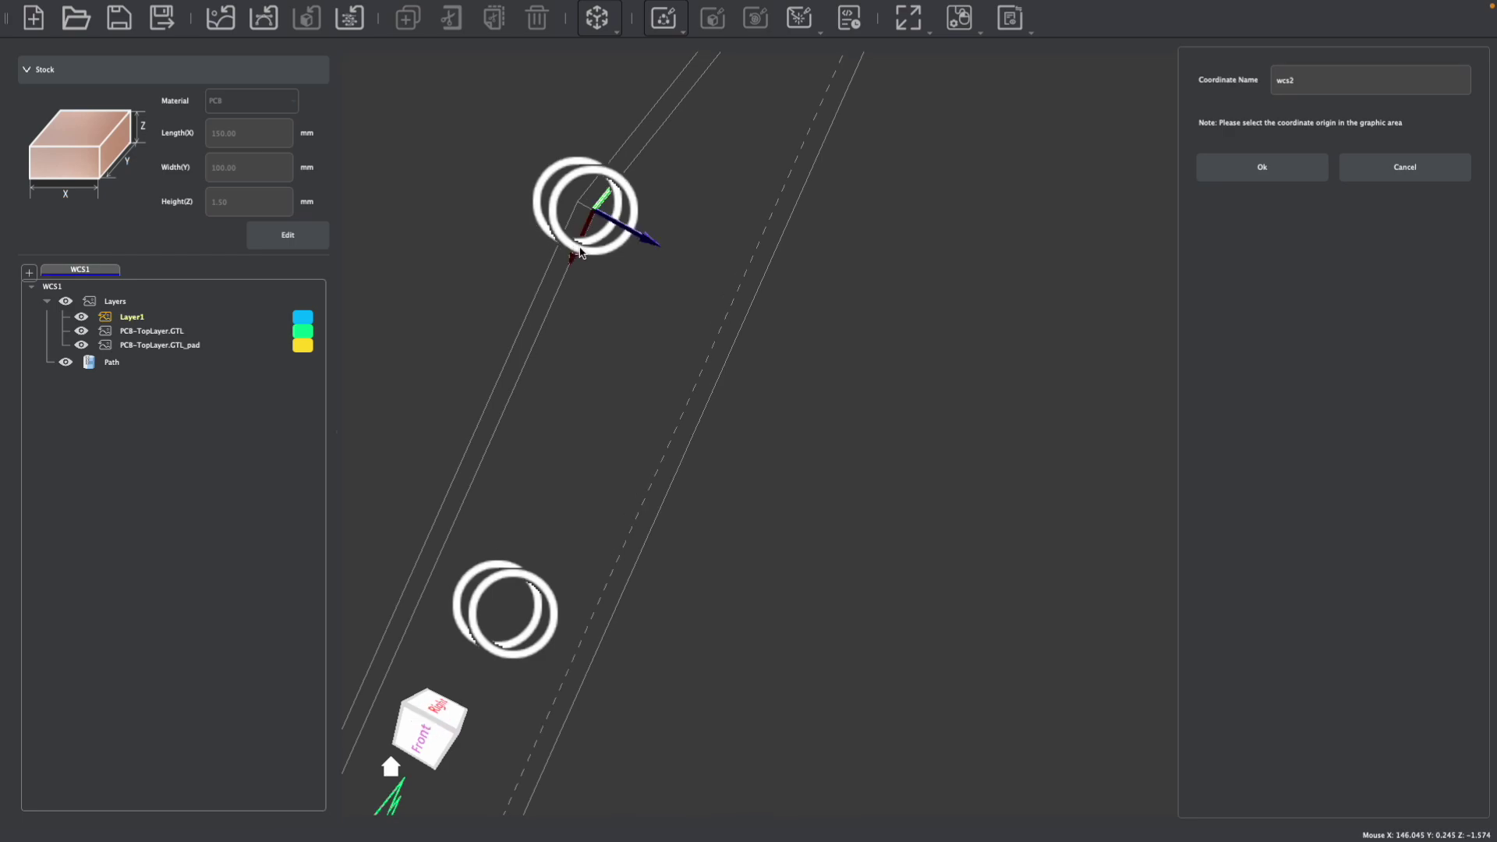
scroll(551, 338, down, 5)
click(433, 722)
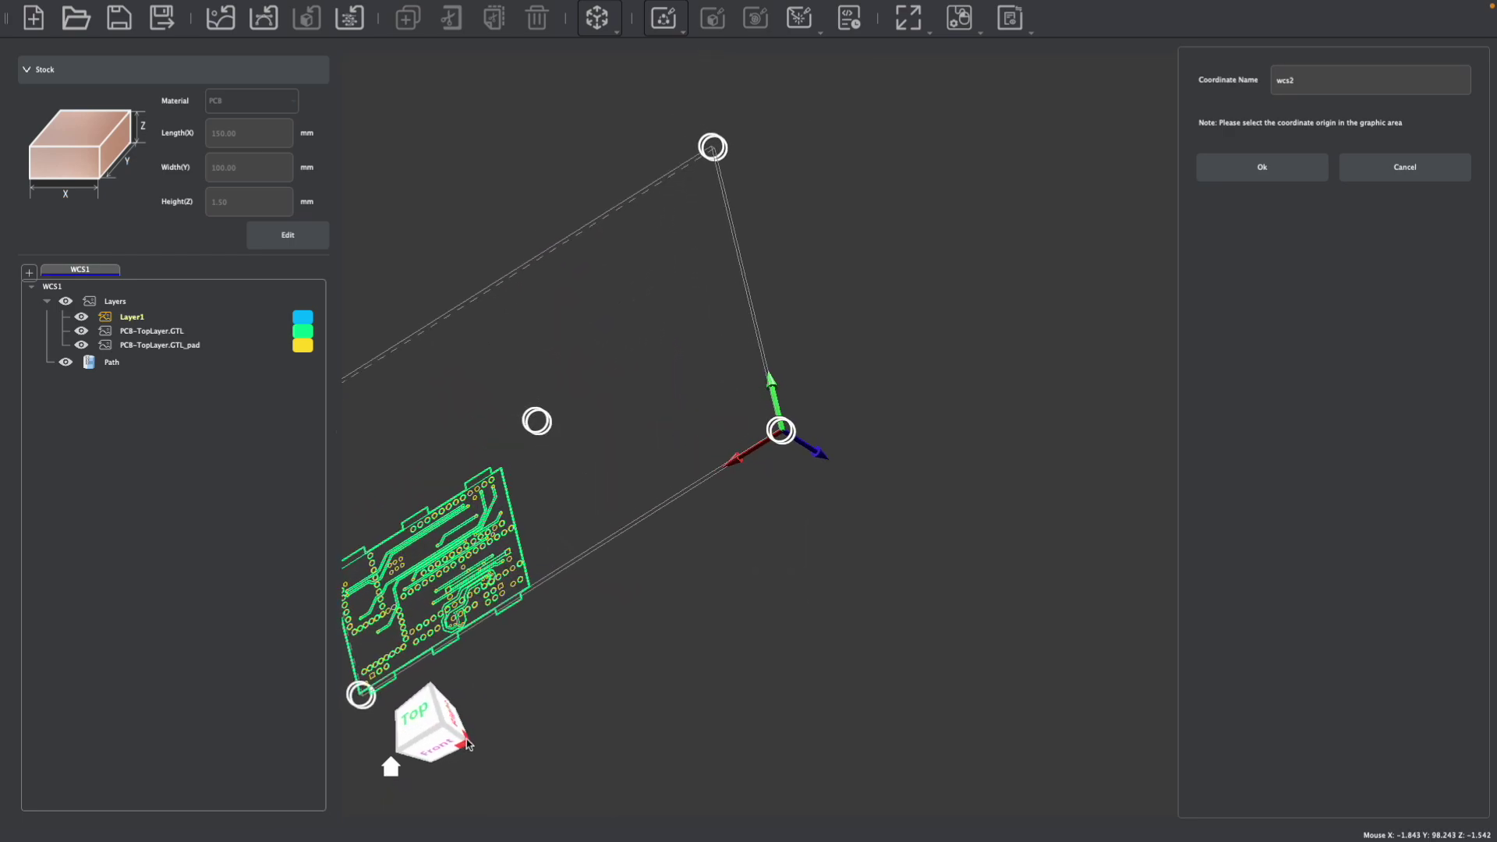
drag(453, 741, 456, 744)
middle_drag(612, 577, 800, 591)
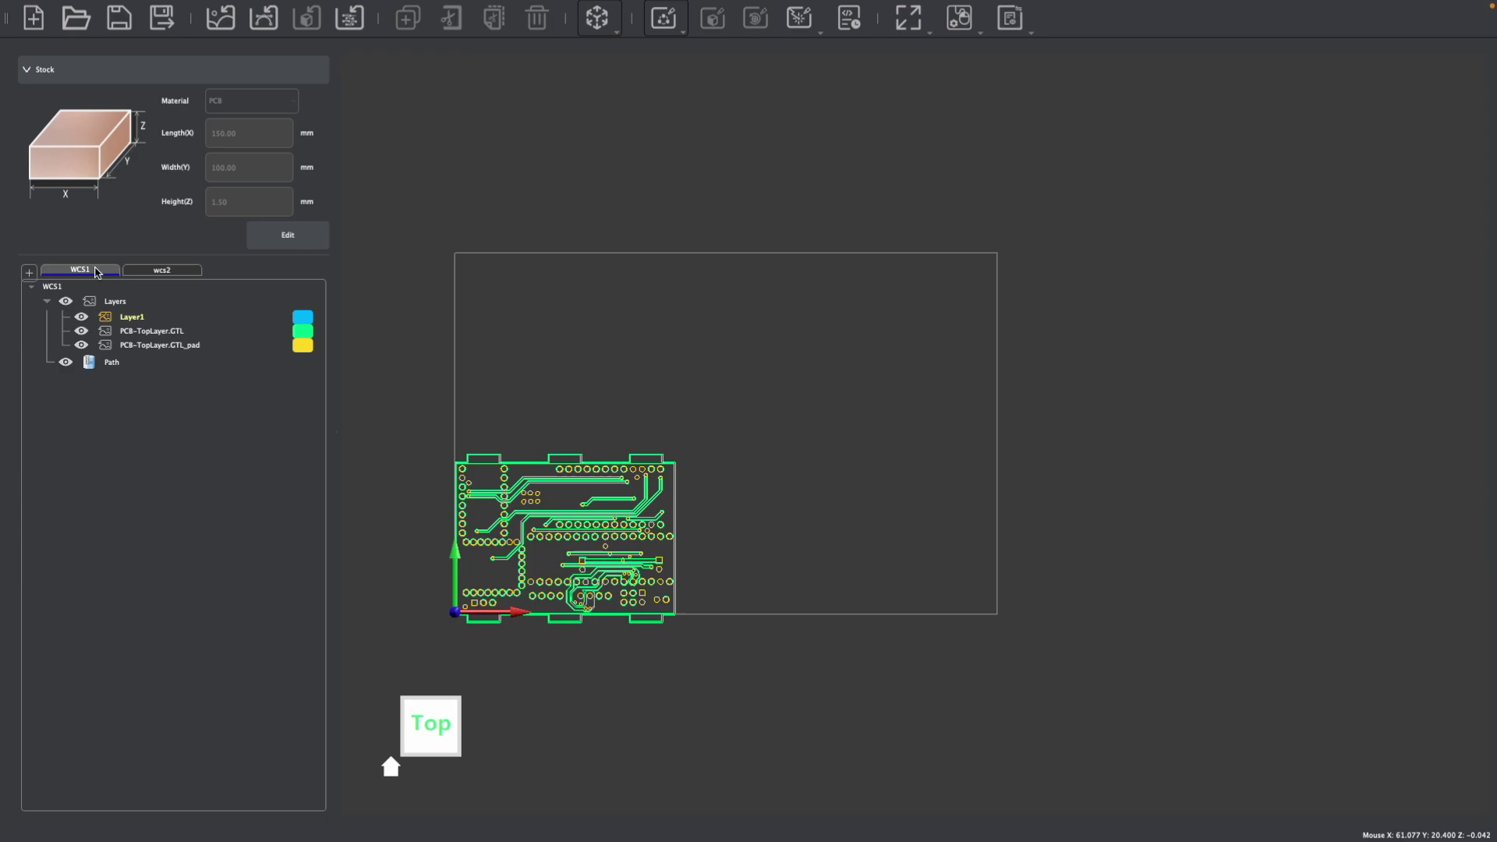
Compare the WCS1 and wcs2 coordinate systems and examine the flipped bottom-side orientation of wcs2 in 3D.
click(169, 272)
click(97, 272)
click(159, 272)
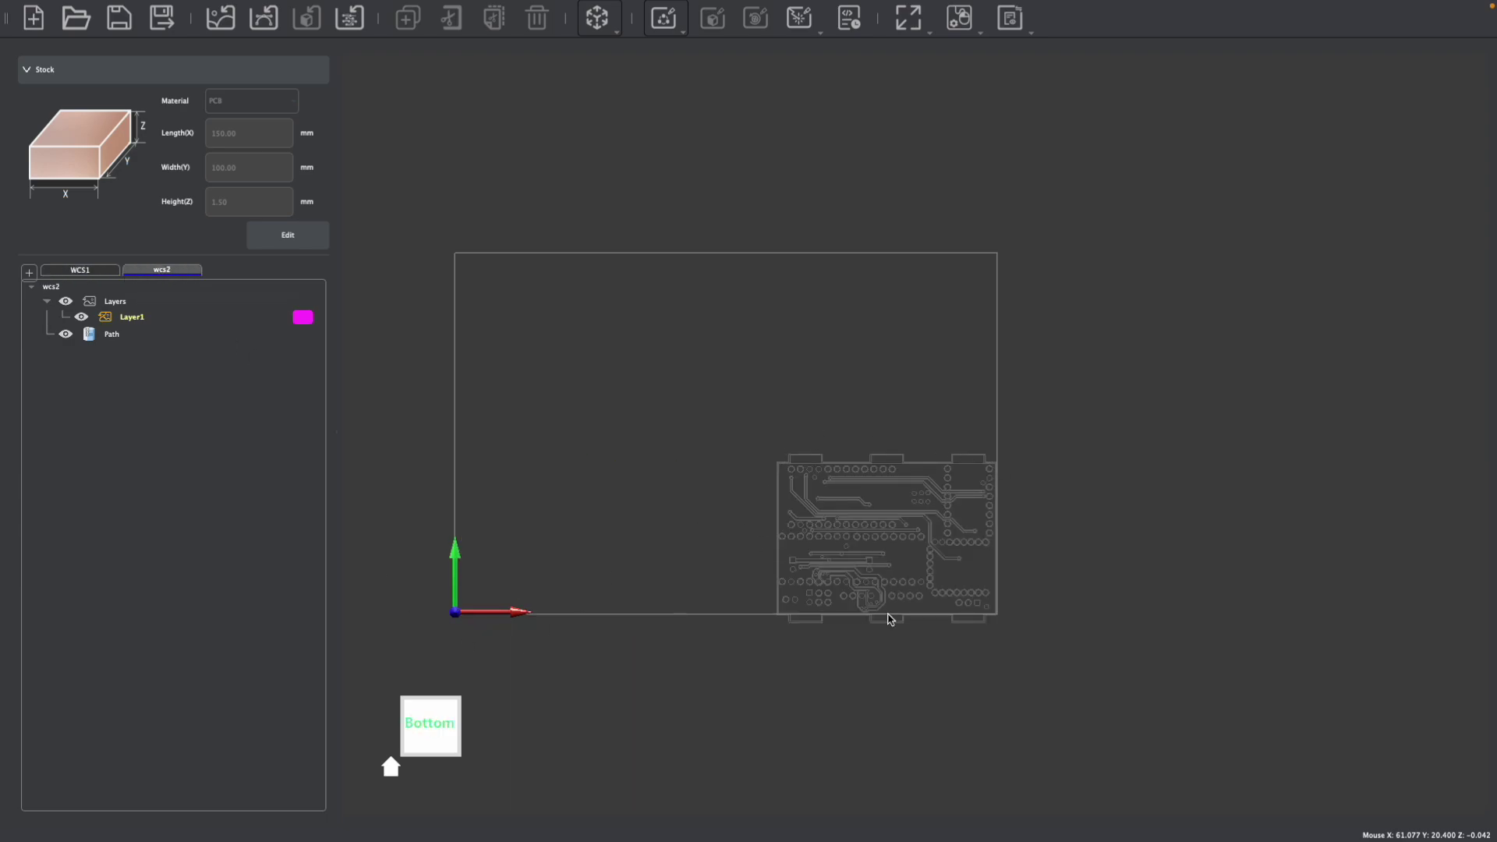
click(429, 750)
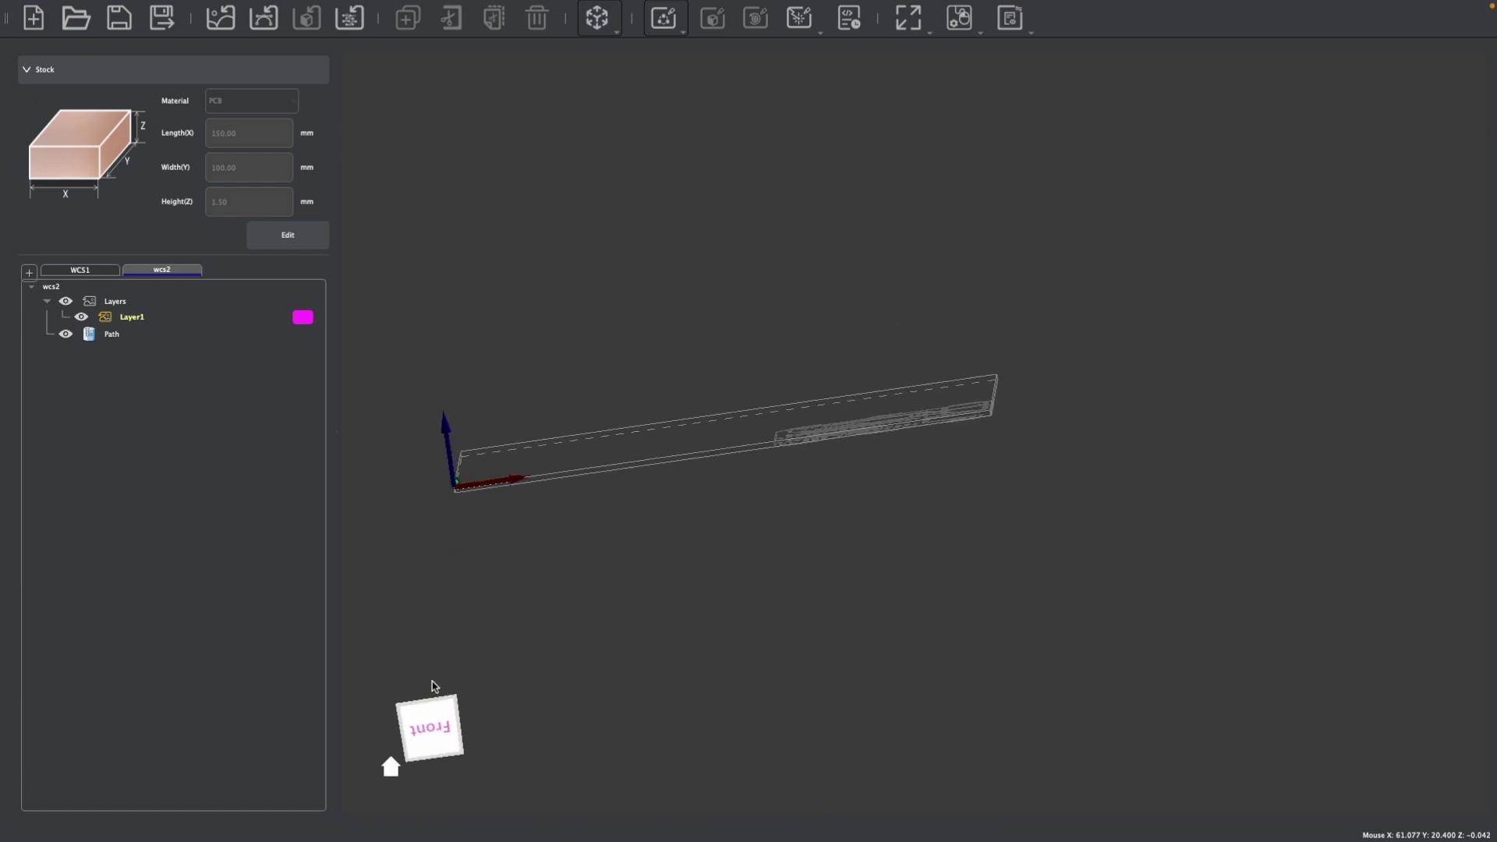
middle_drag(434, 667, 434, 691)
drag(435, 694, 465, 722)
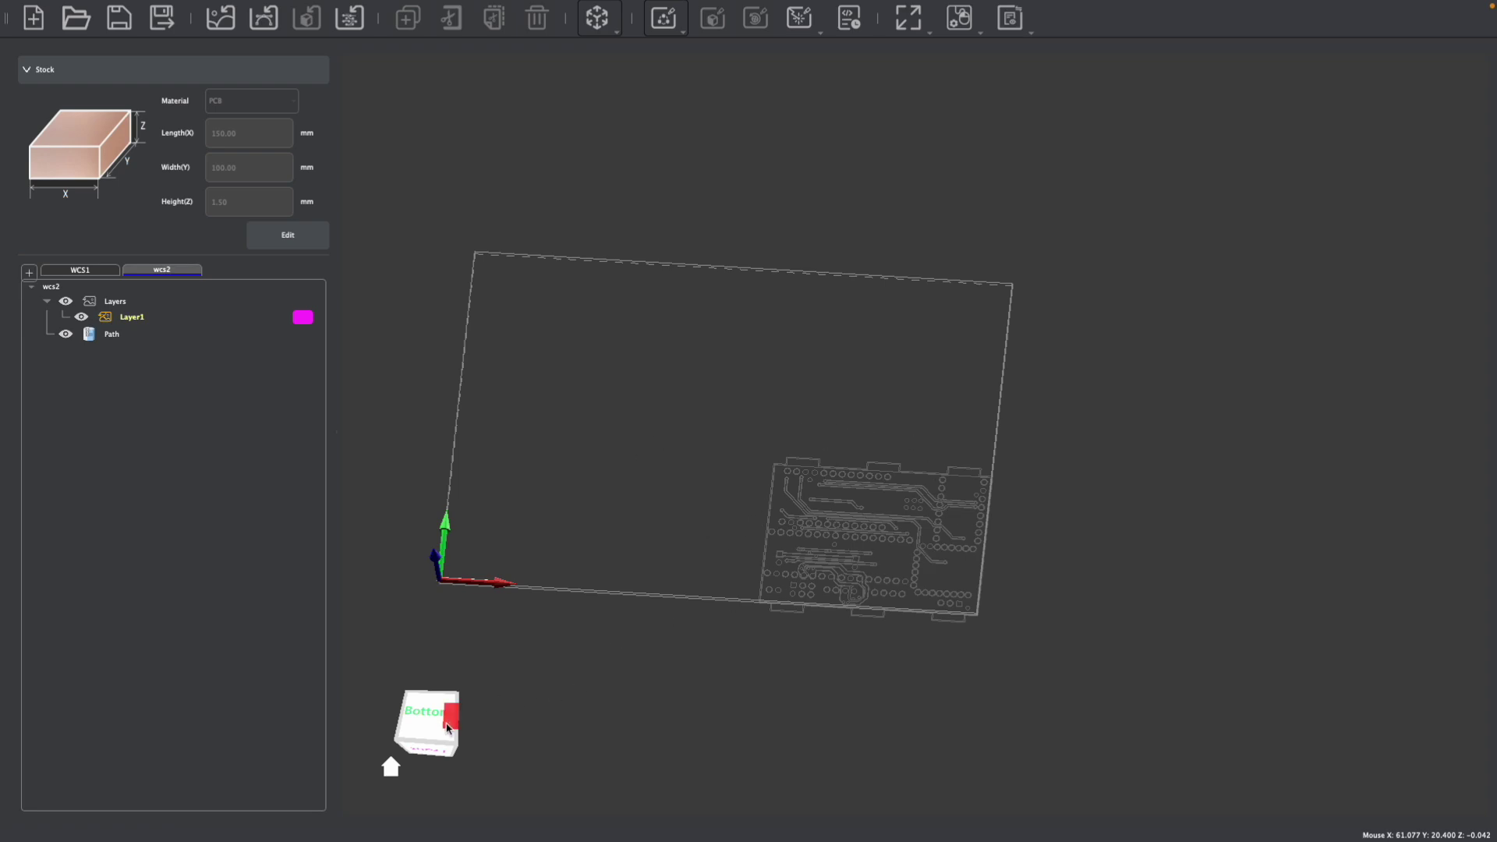
drag(451, 714, 456, 721)
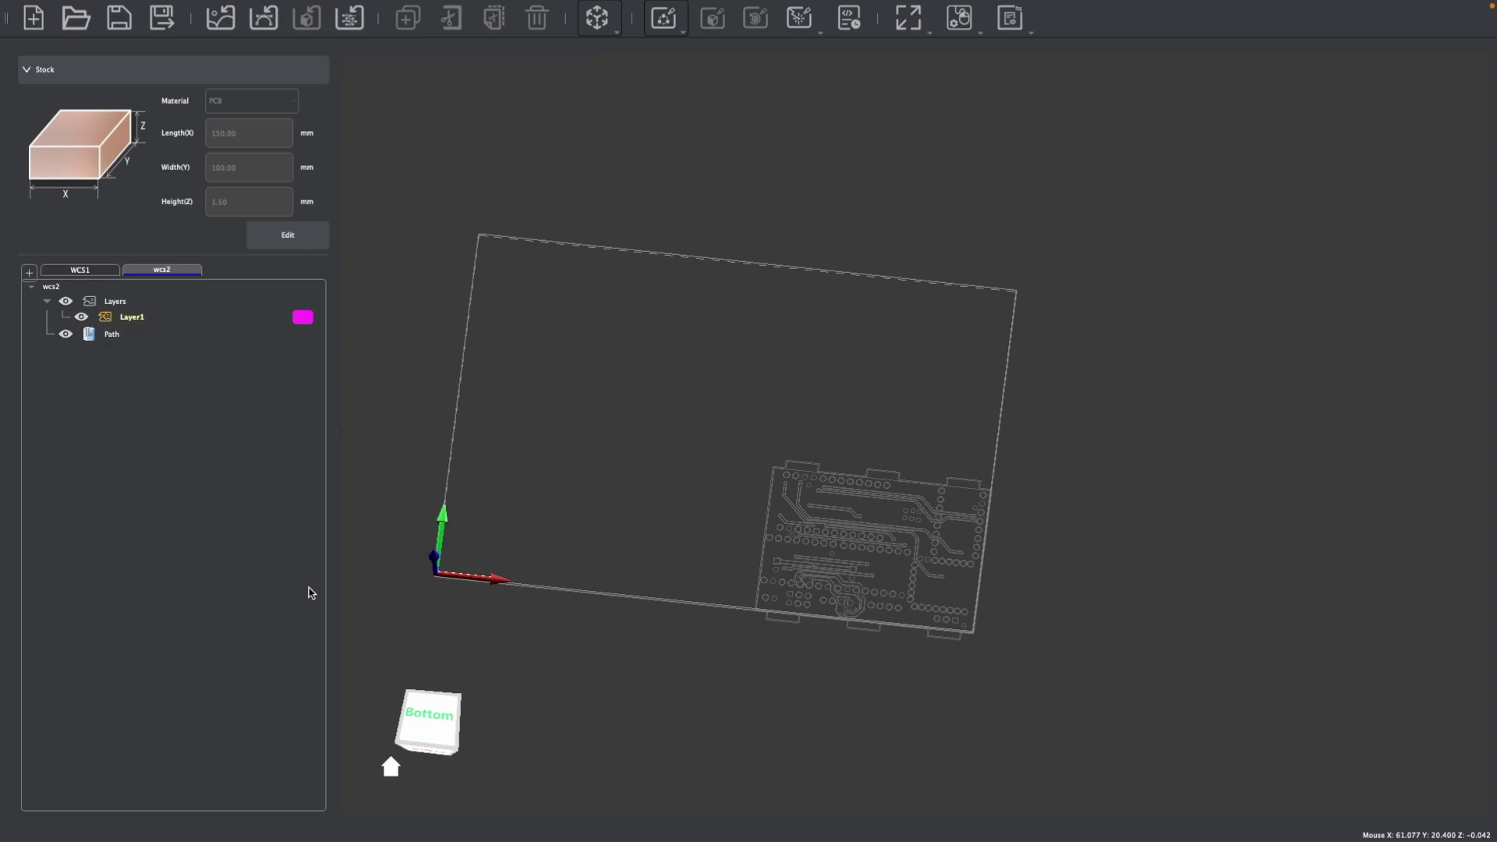
mouse_move(428, 717)
mouse_down()
mouse_move(410, 717)
mouse_move(411, 695)
mouse_up()
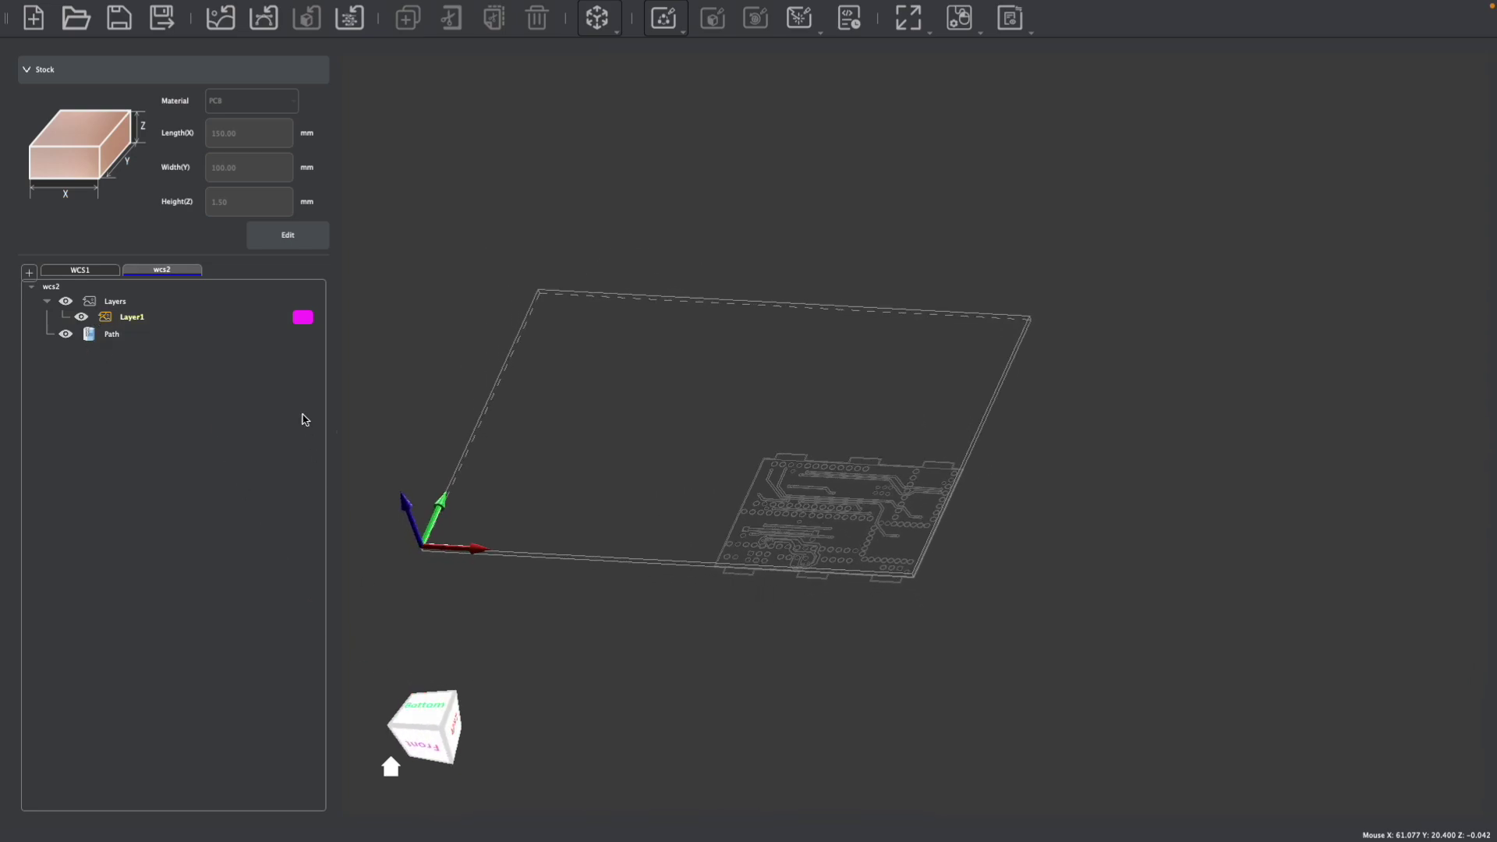
In WCS1, move the whole top-layer circuit so its lower-left anchor sits at X 5 mm and Y 5 mm.
click(80, 270)
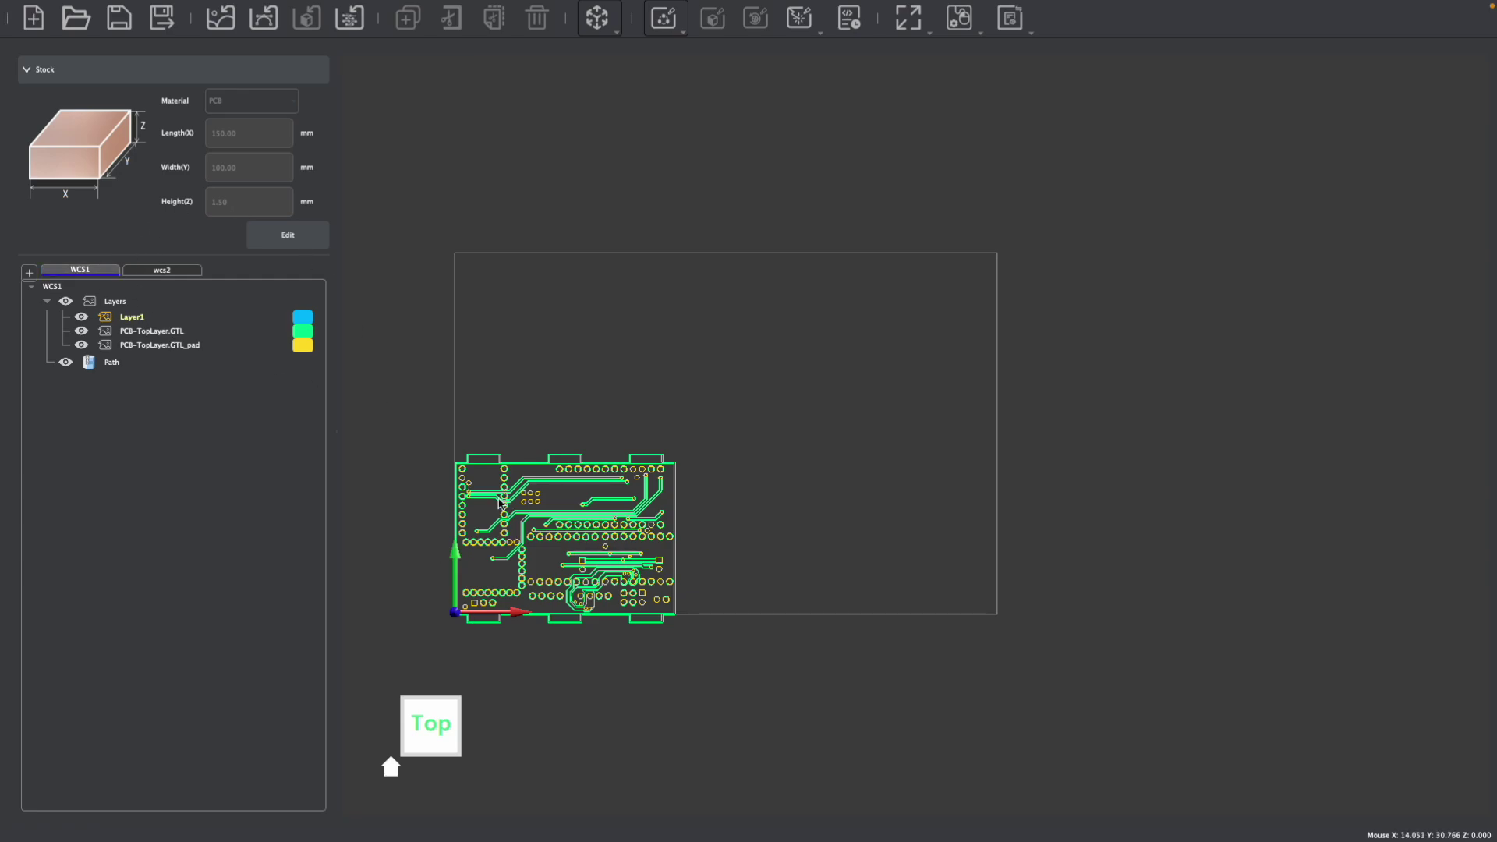
scroll(499, 504, up, 3)
scroll(507, 491, down, 1)
middle_drag(519, 463, 519, 456)
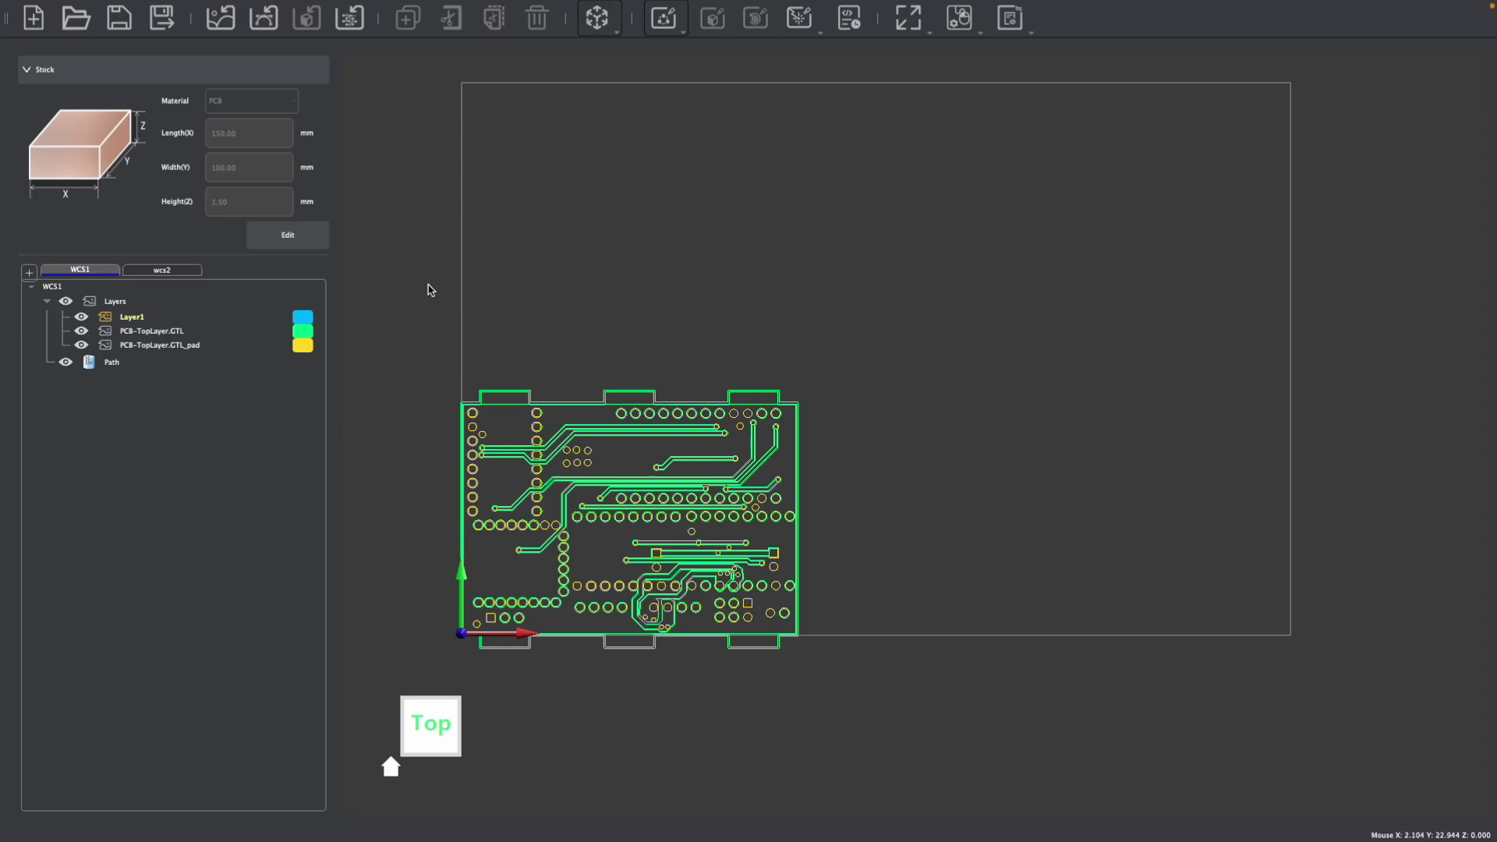
drag(389, 308, 828, 676)
click(597, 17)
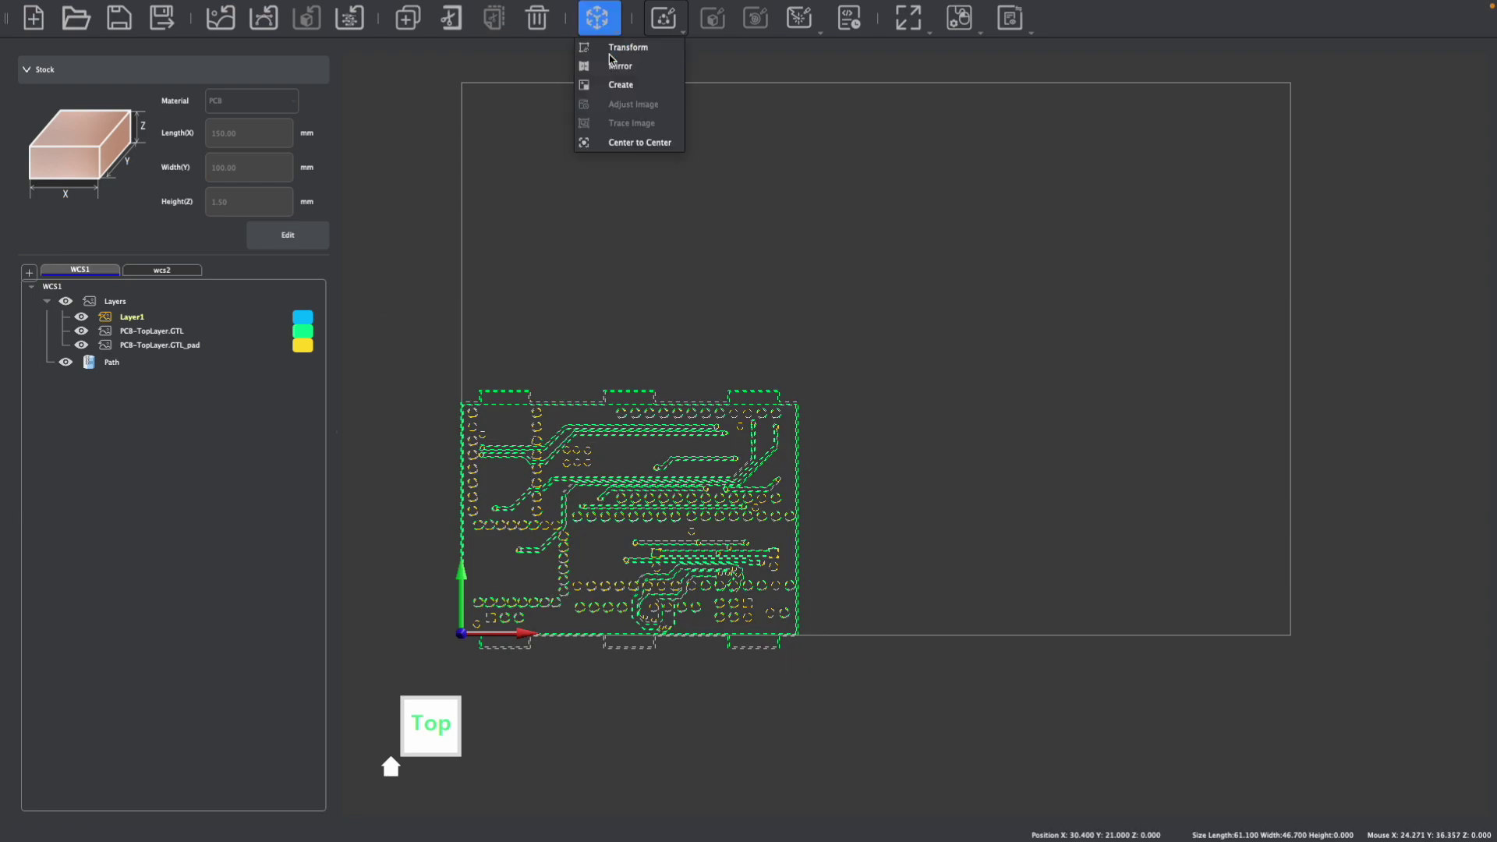
click(662, 142)
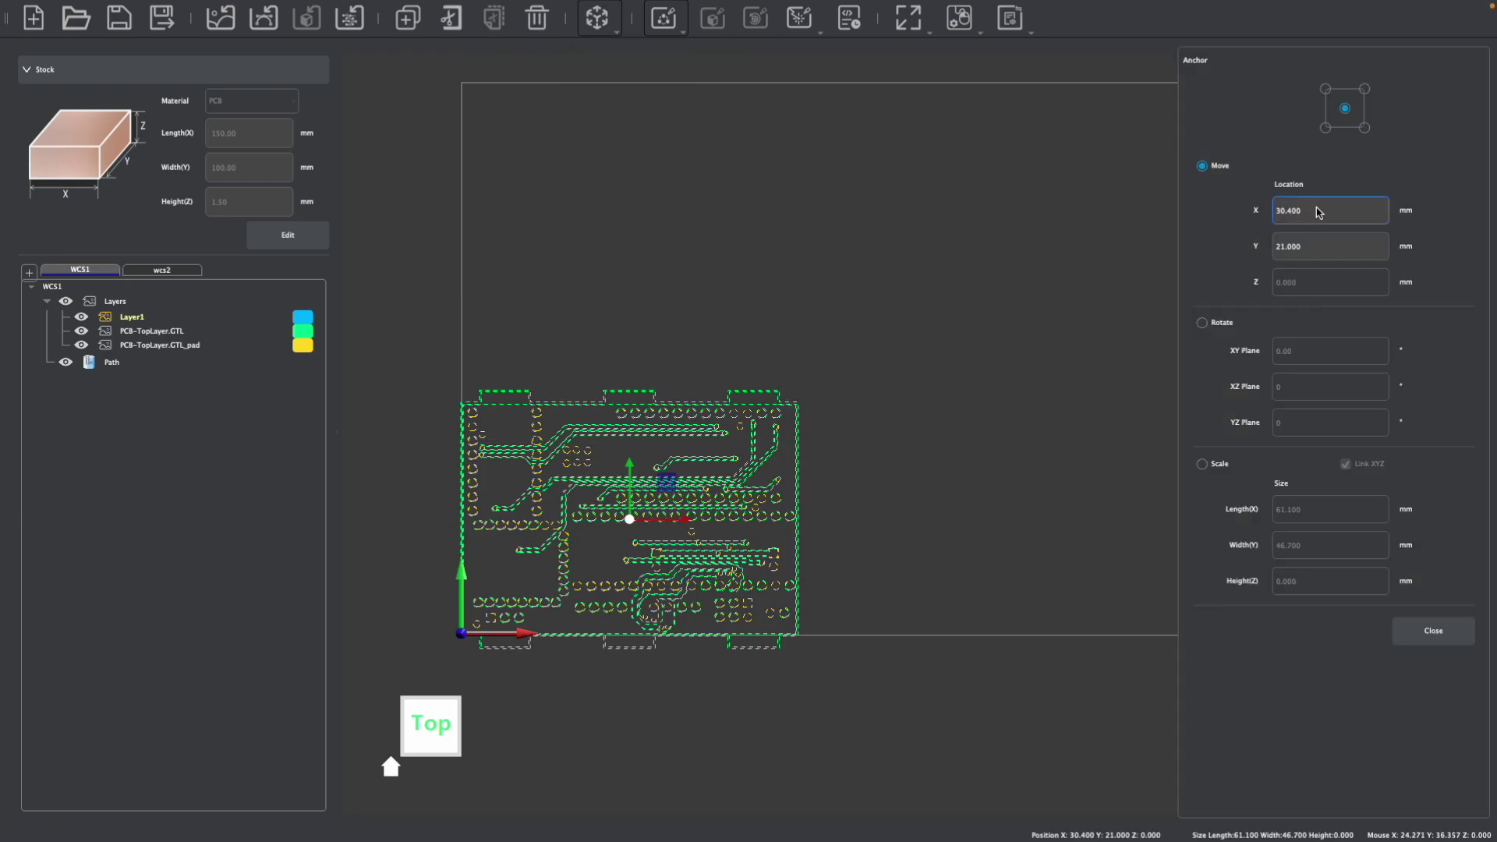
drag(1317, 209, 1229, 226)
click(1325, 128)
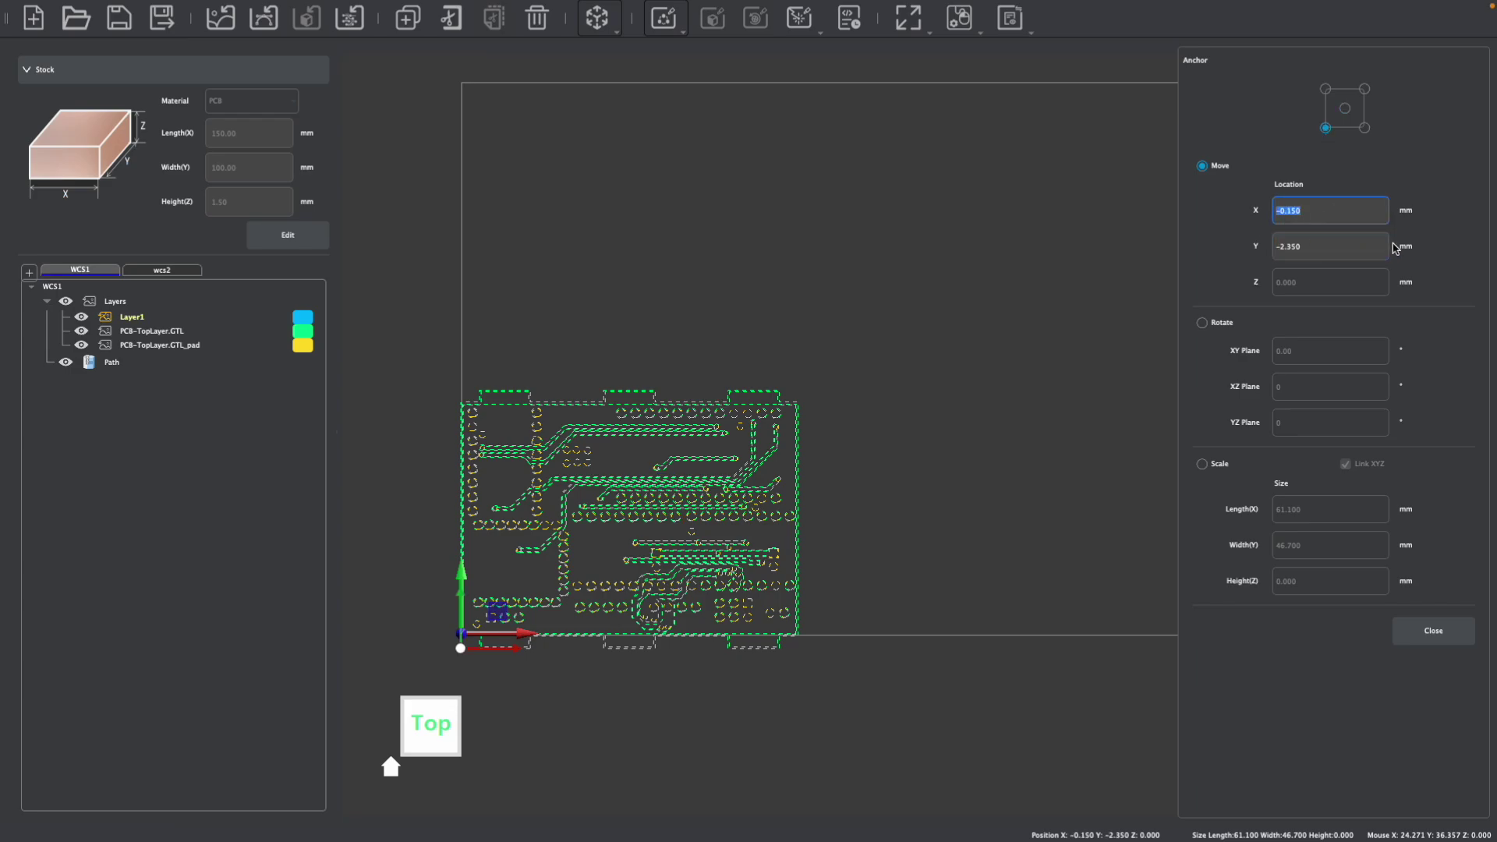
text(5)
drag(1387, 256, 1256, 243)
text(5)
click(1316, 204)
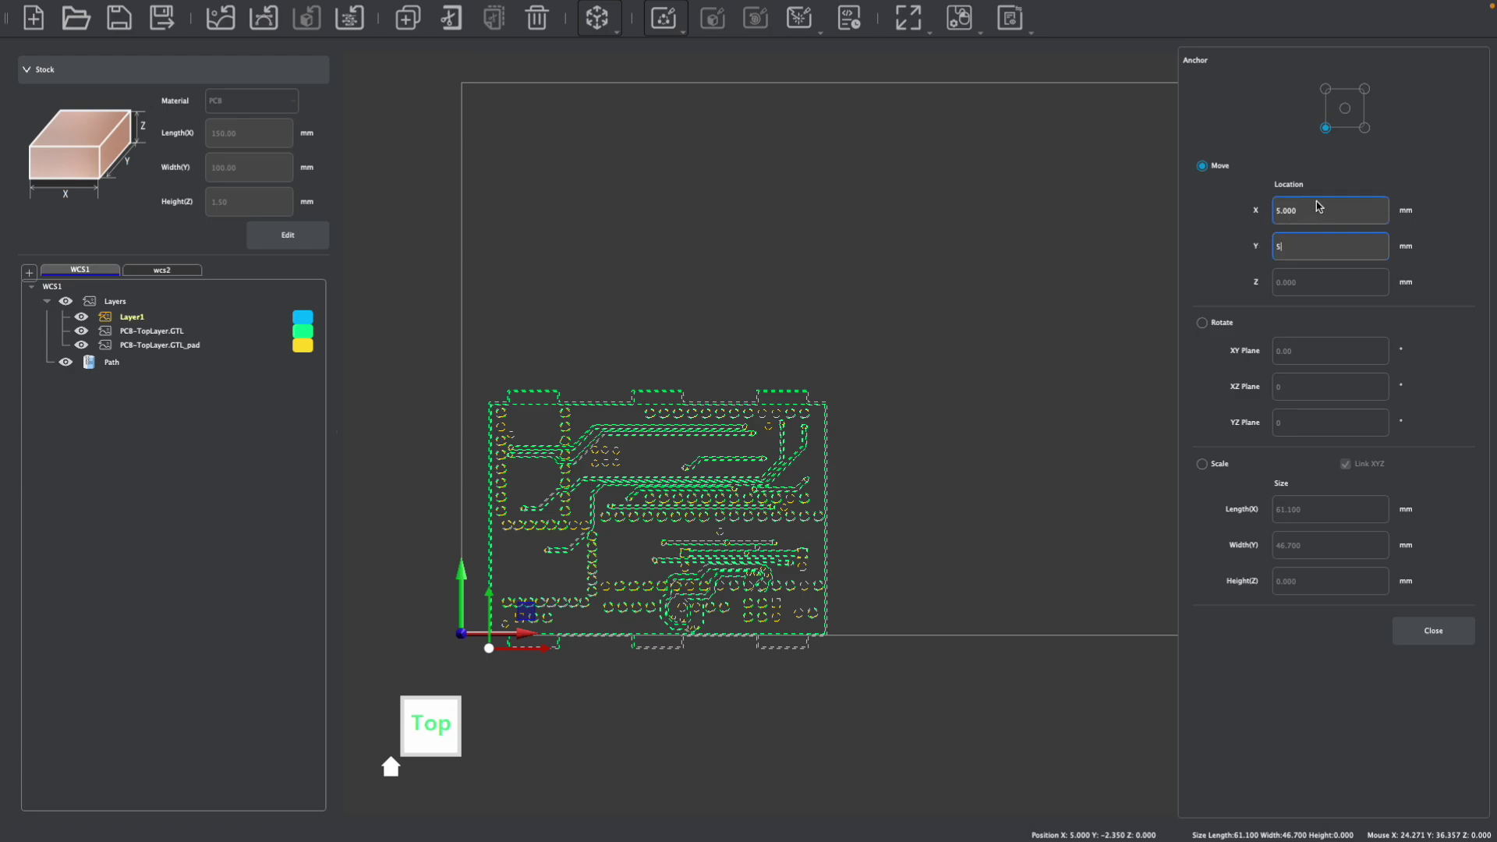
click(1402, 622)
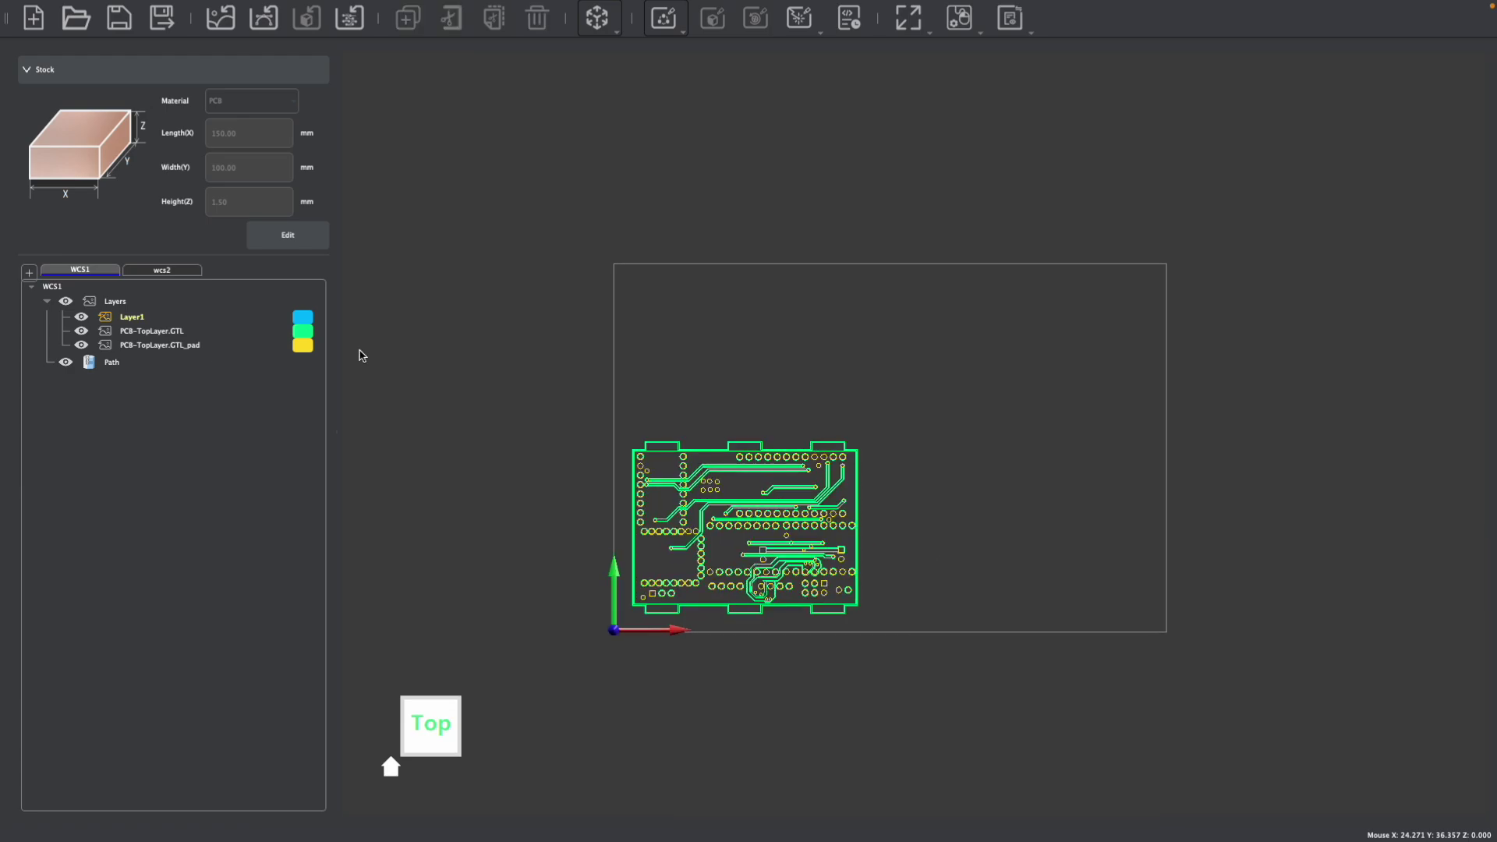
Import the Gerber file PCB-BottomLayer.GBL into the wcs2 coordinate system.
click(181, 270)
click(355, 29)
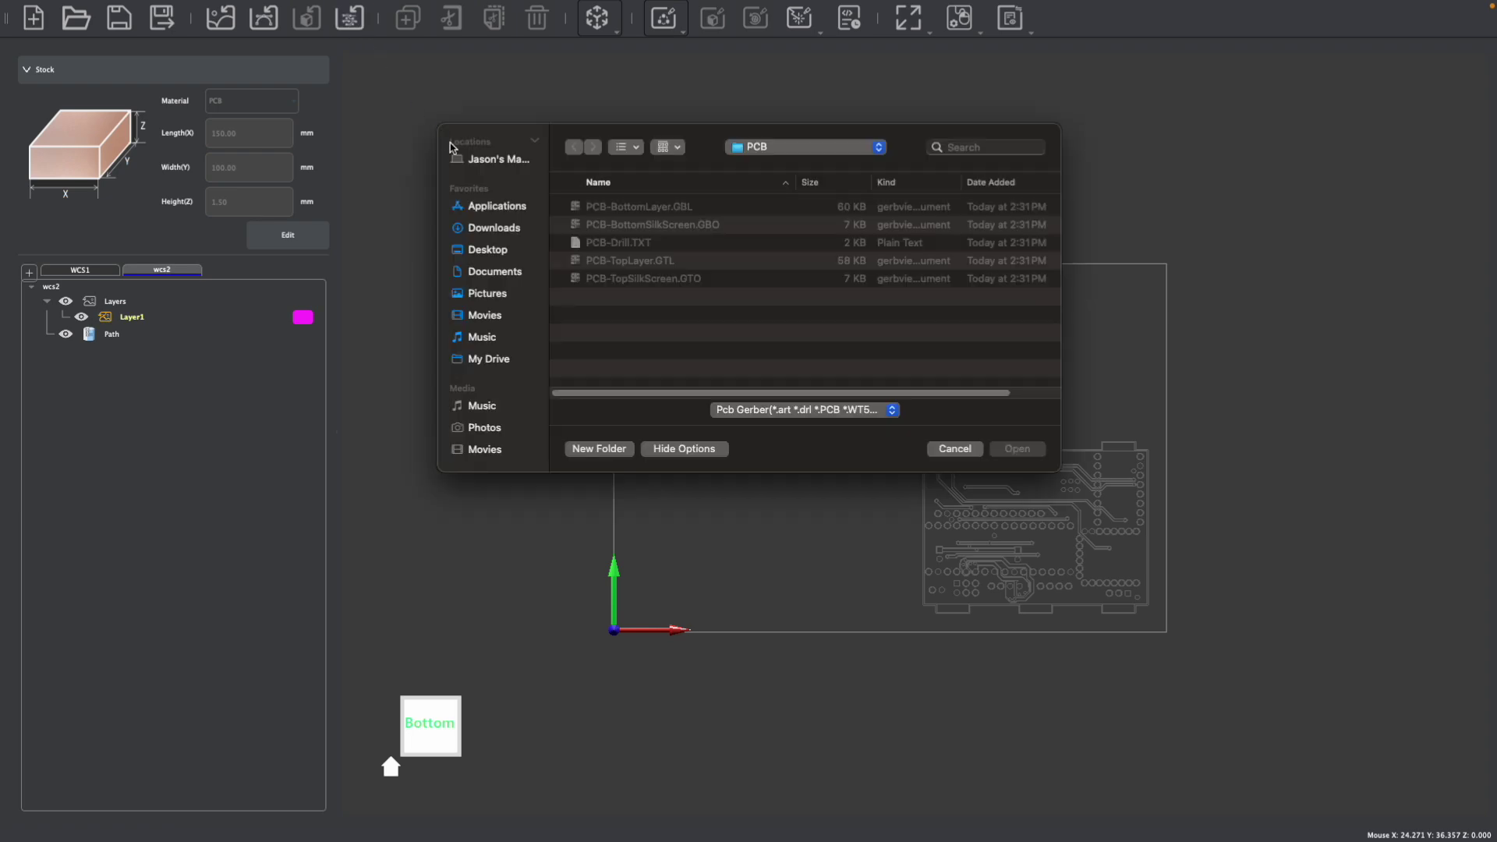
click(637, 209)
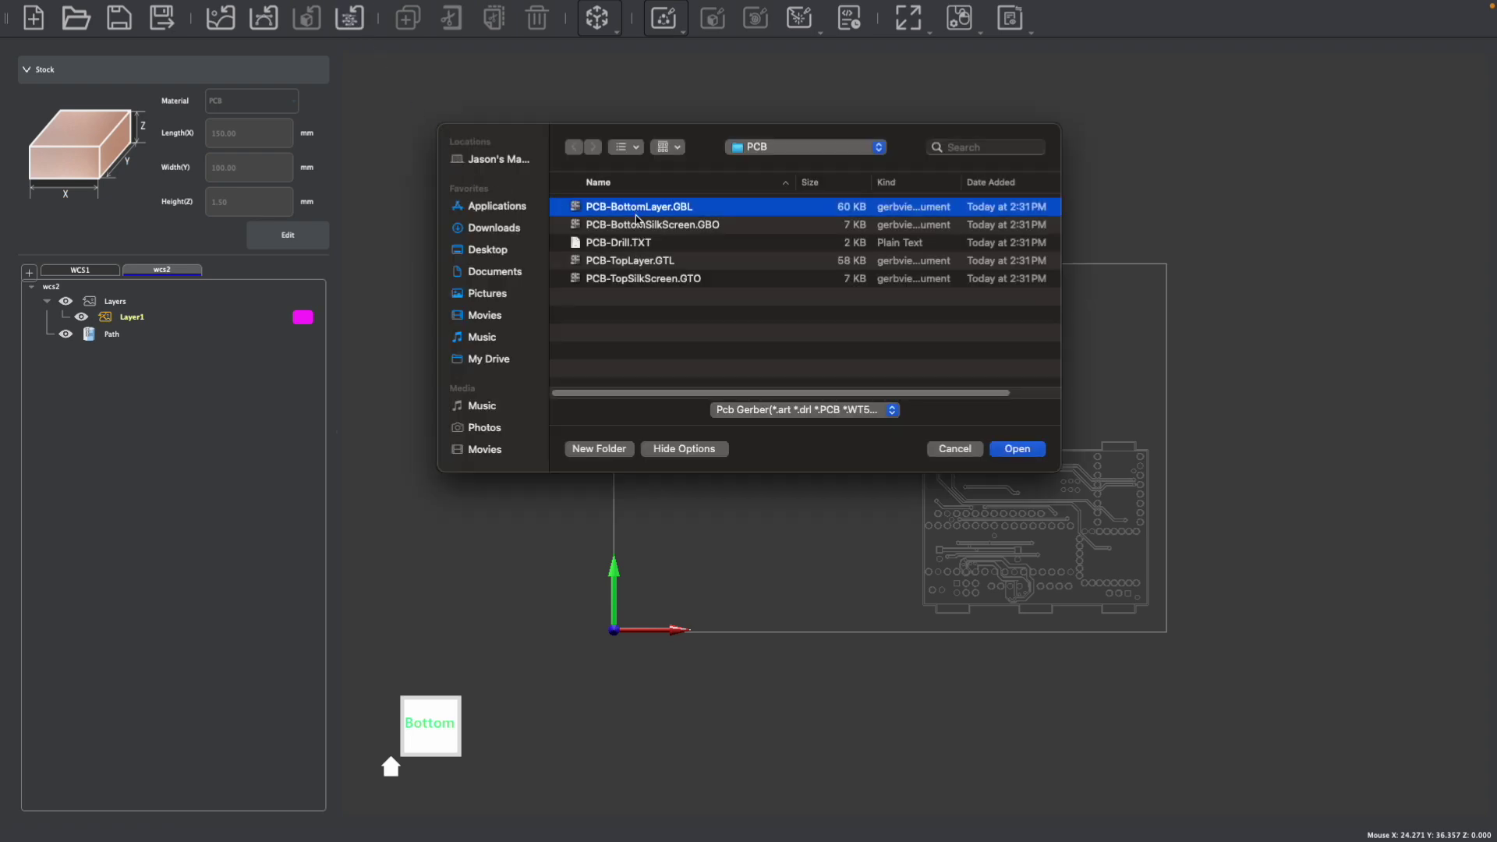
click(1017, 449)
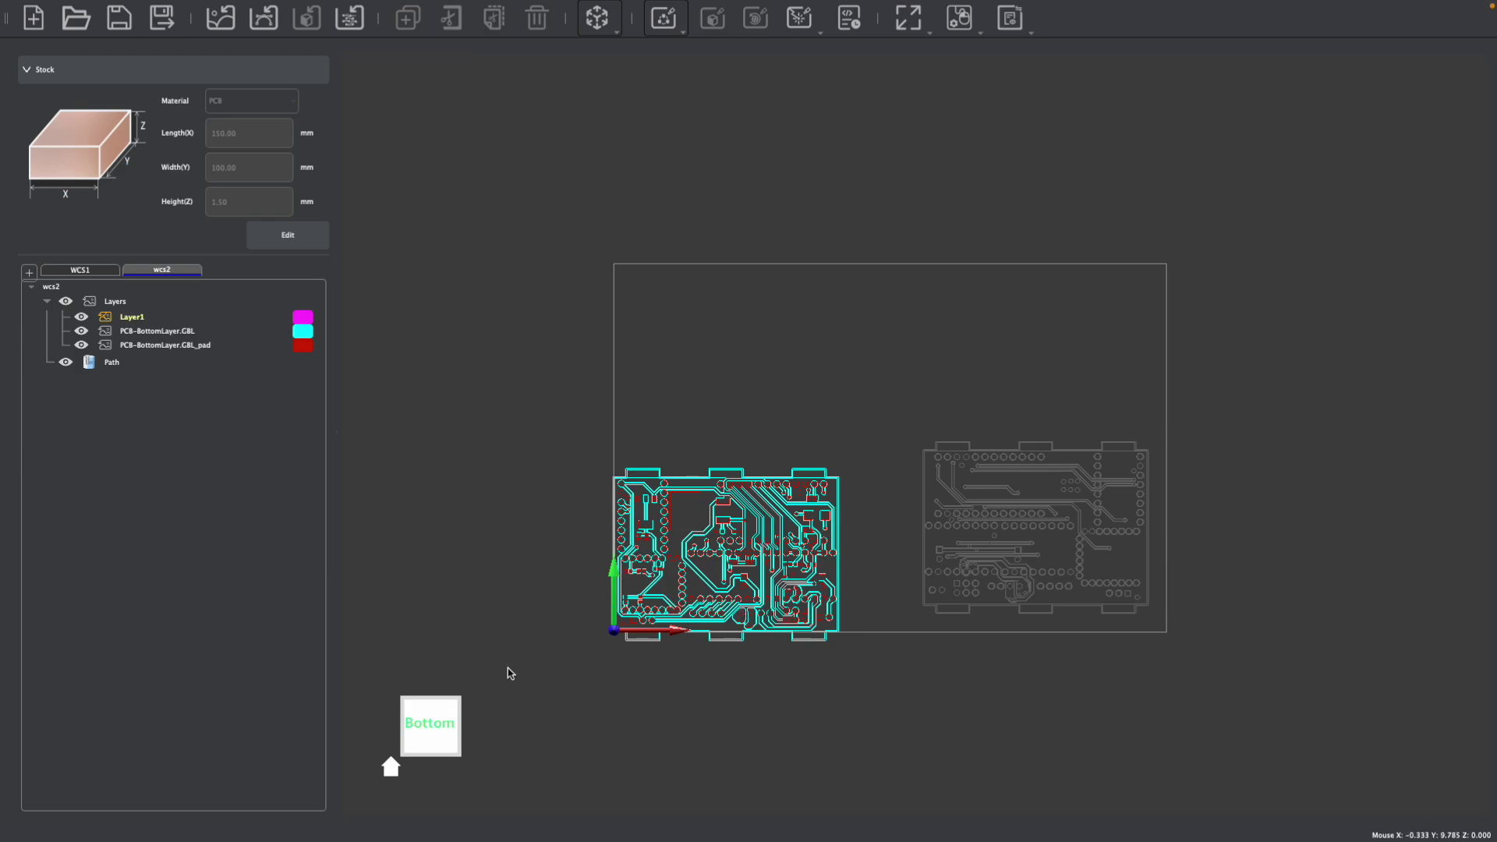
Mirror the whole bottom-layer circuit in wcs2 horizontally about its own center, without creating a copy.
mouse_move(436, 728)
mouse_down()
mouse_move(434, 642)
mouse_move(437, 713)
mouse_up()
click(433, 714)
scroll(820, 596, up, 2)
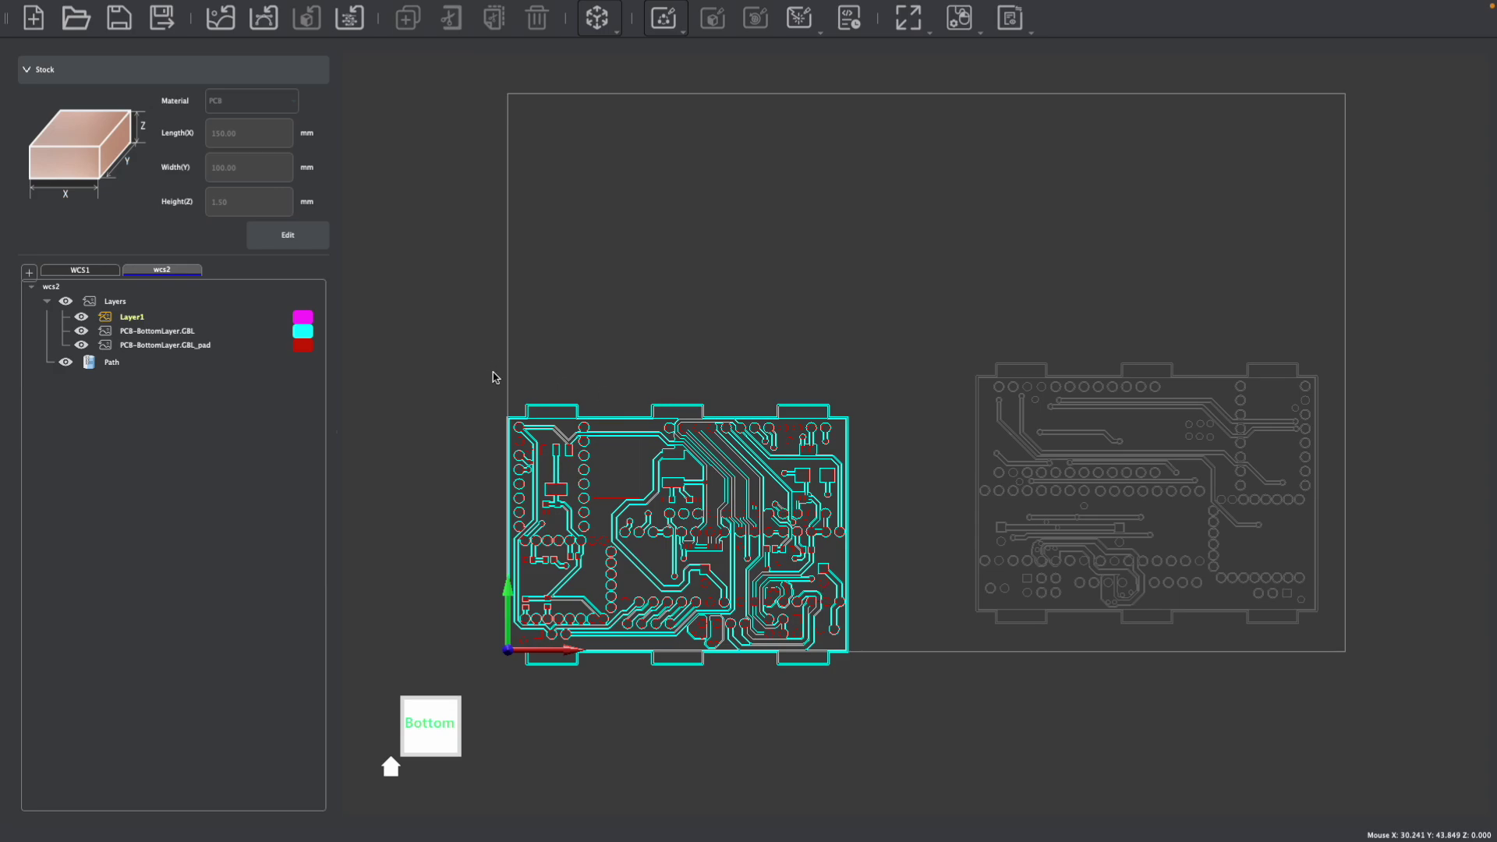
drag(461, 353, 885, 702)
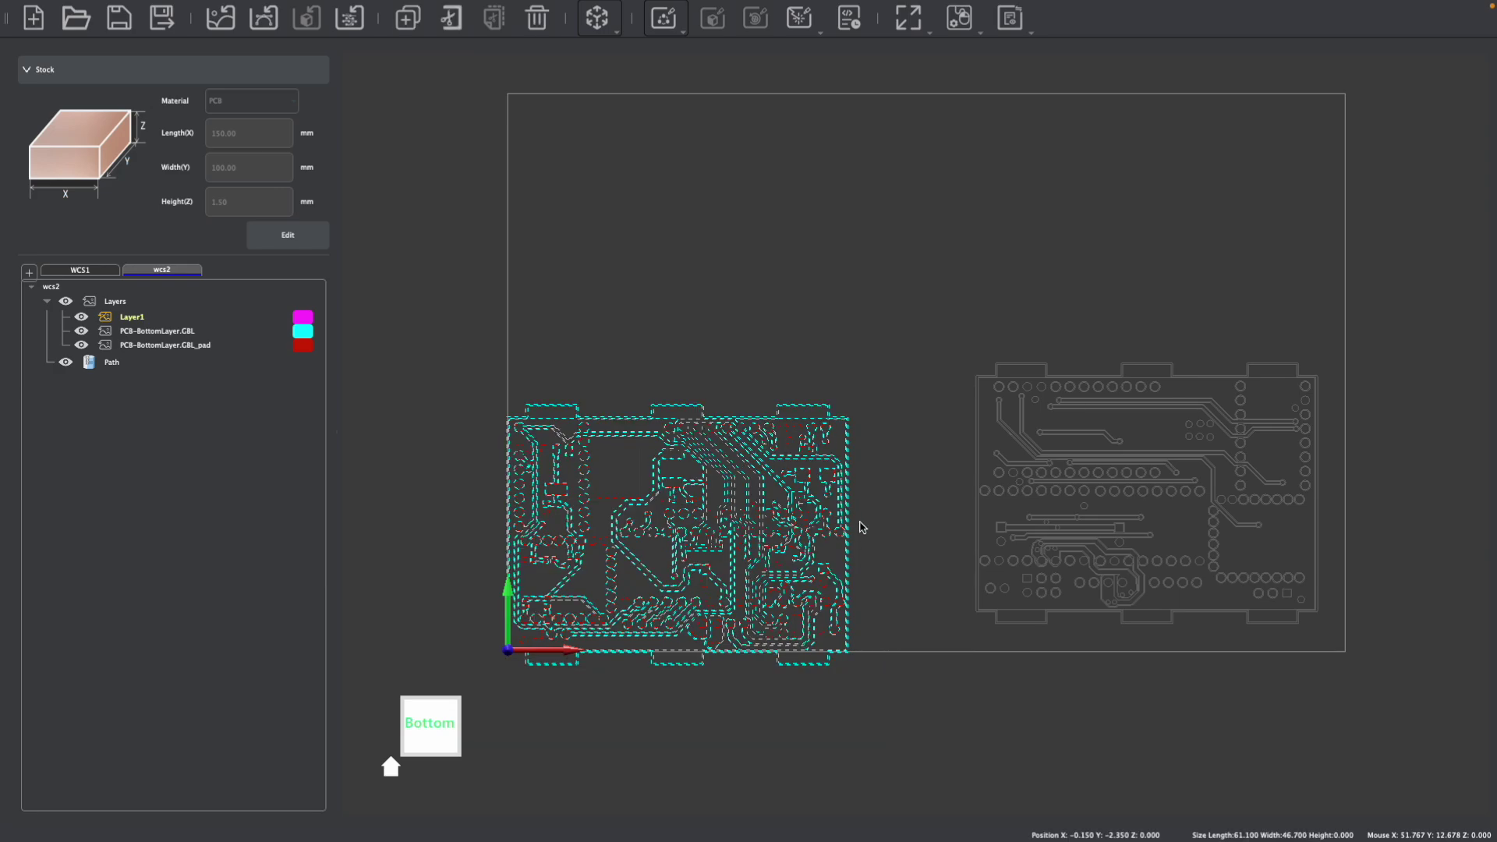
click(597, 19)
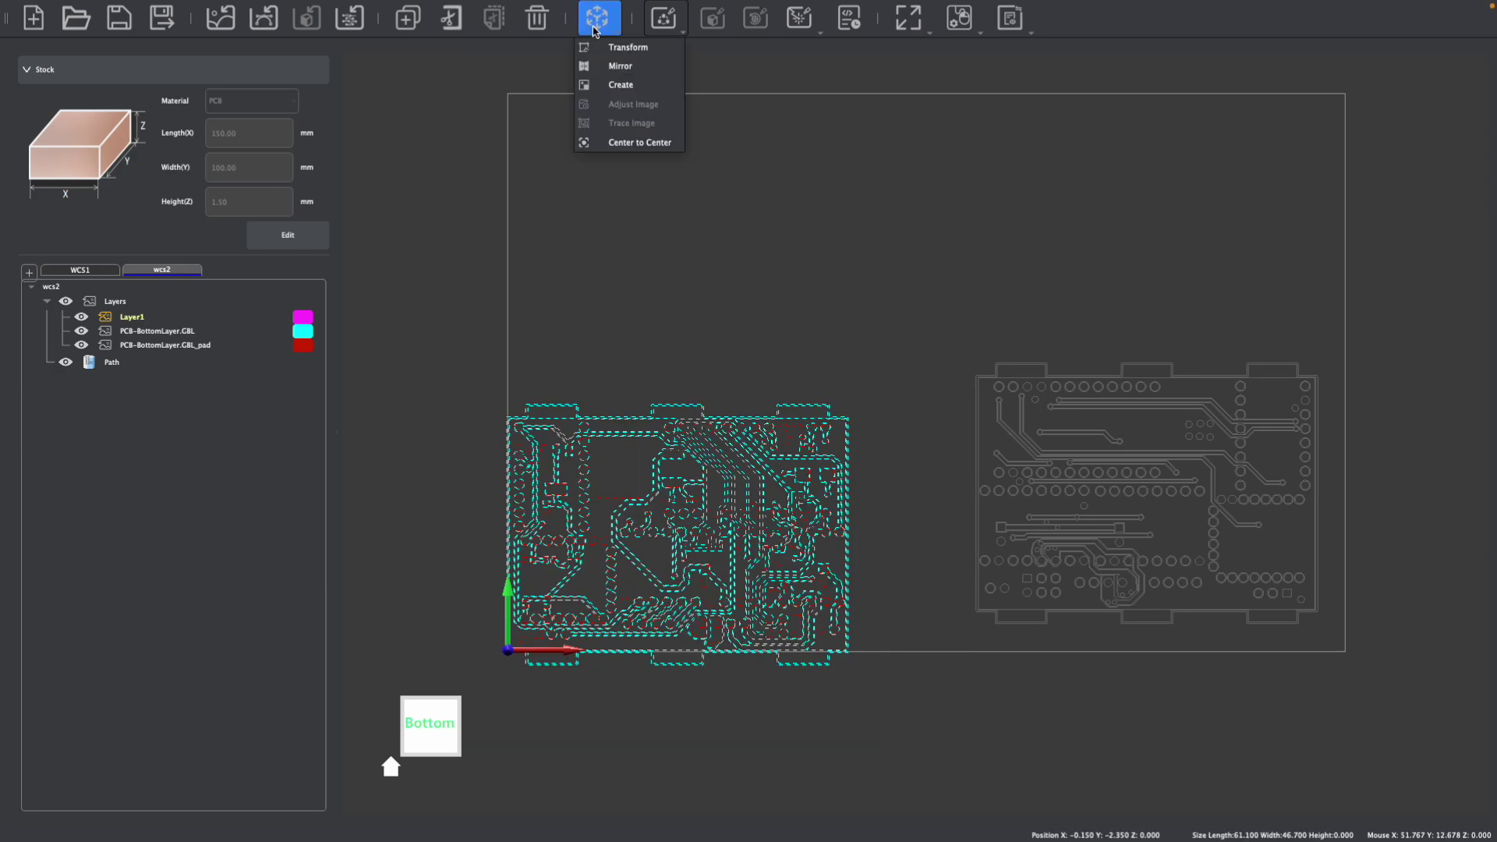
click(615, 69)
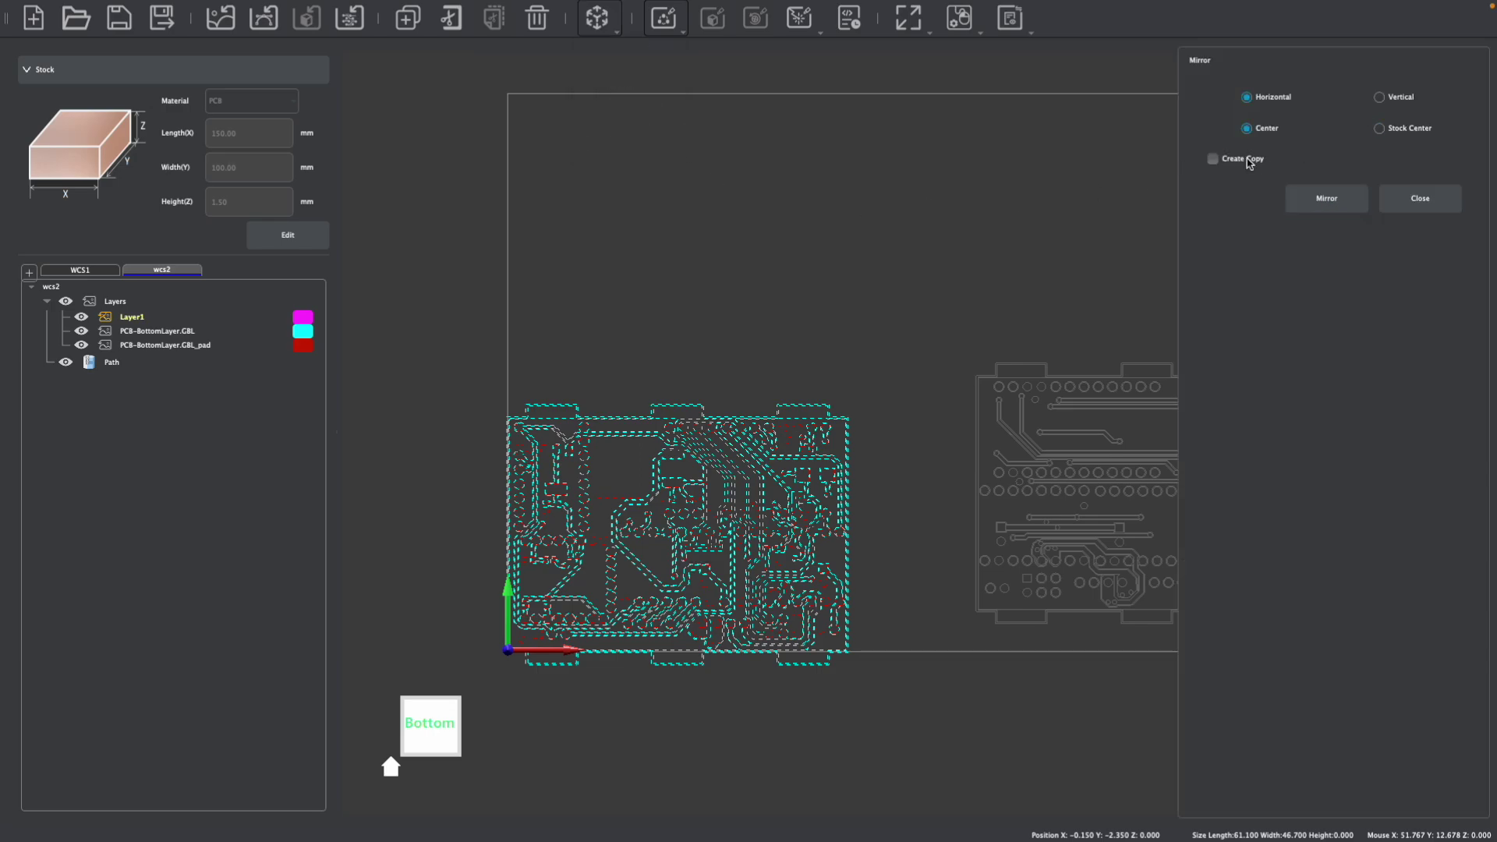
click(1319, 201)
click(1413, 200)
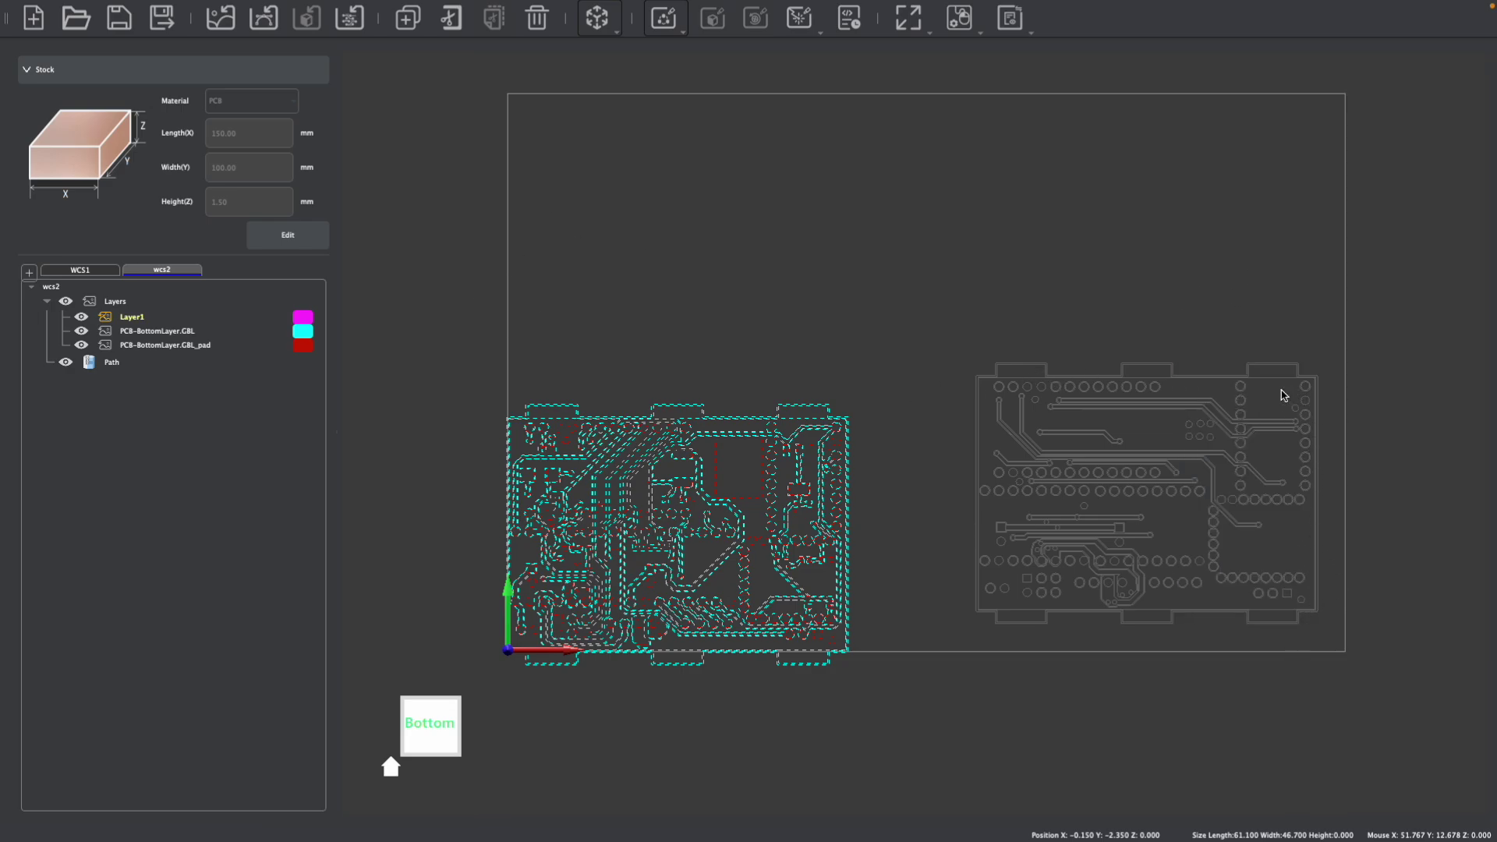
Move the mirrored bottom-layer circuit so its lower-right anchor sits at X 145 mm and Y 5 mm.
click(615, 31)
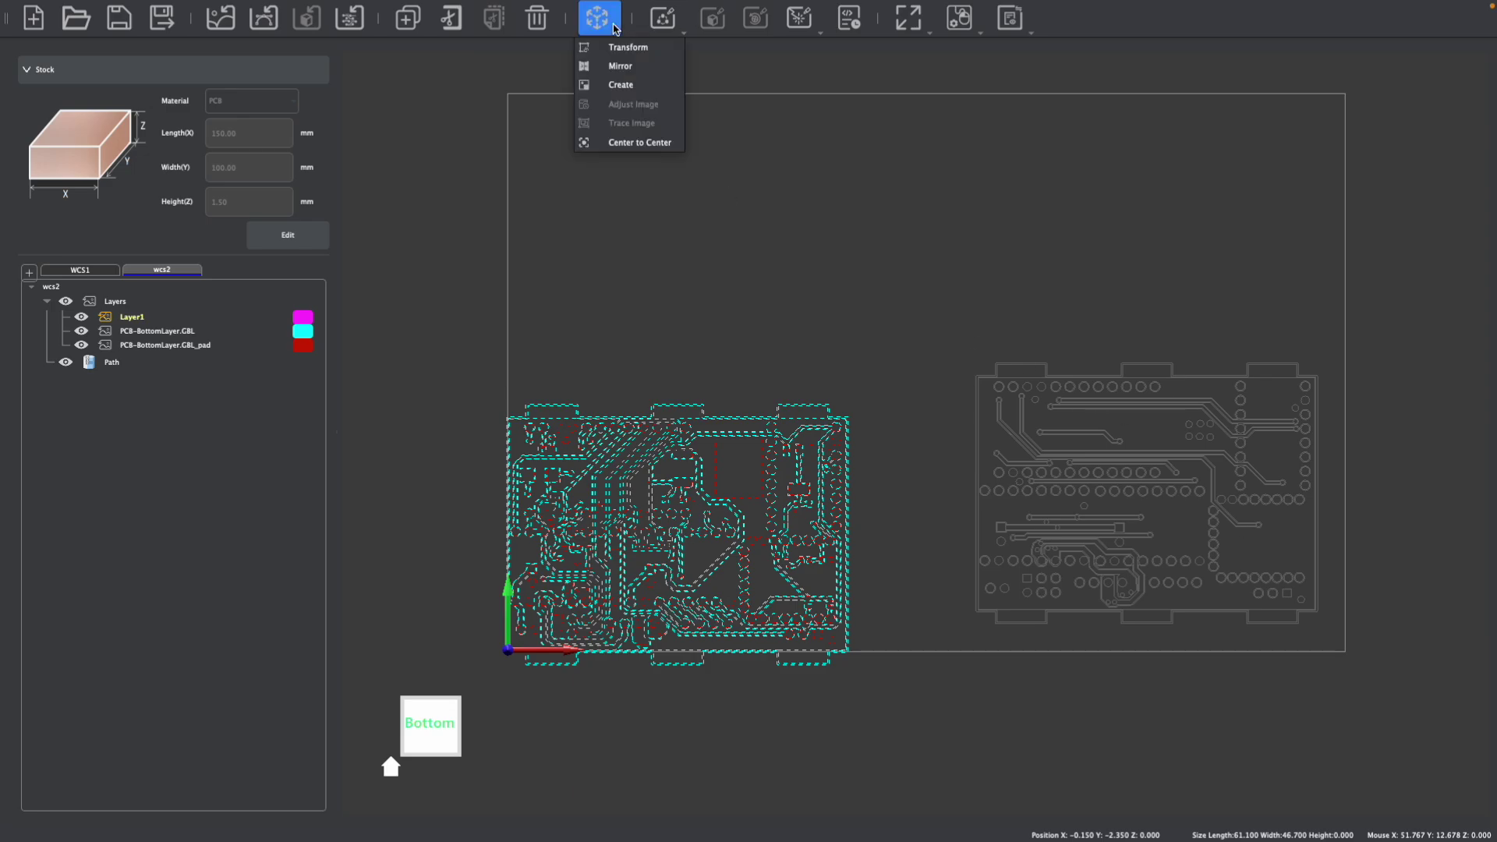
click(623, 44)
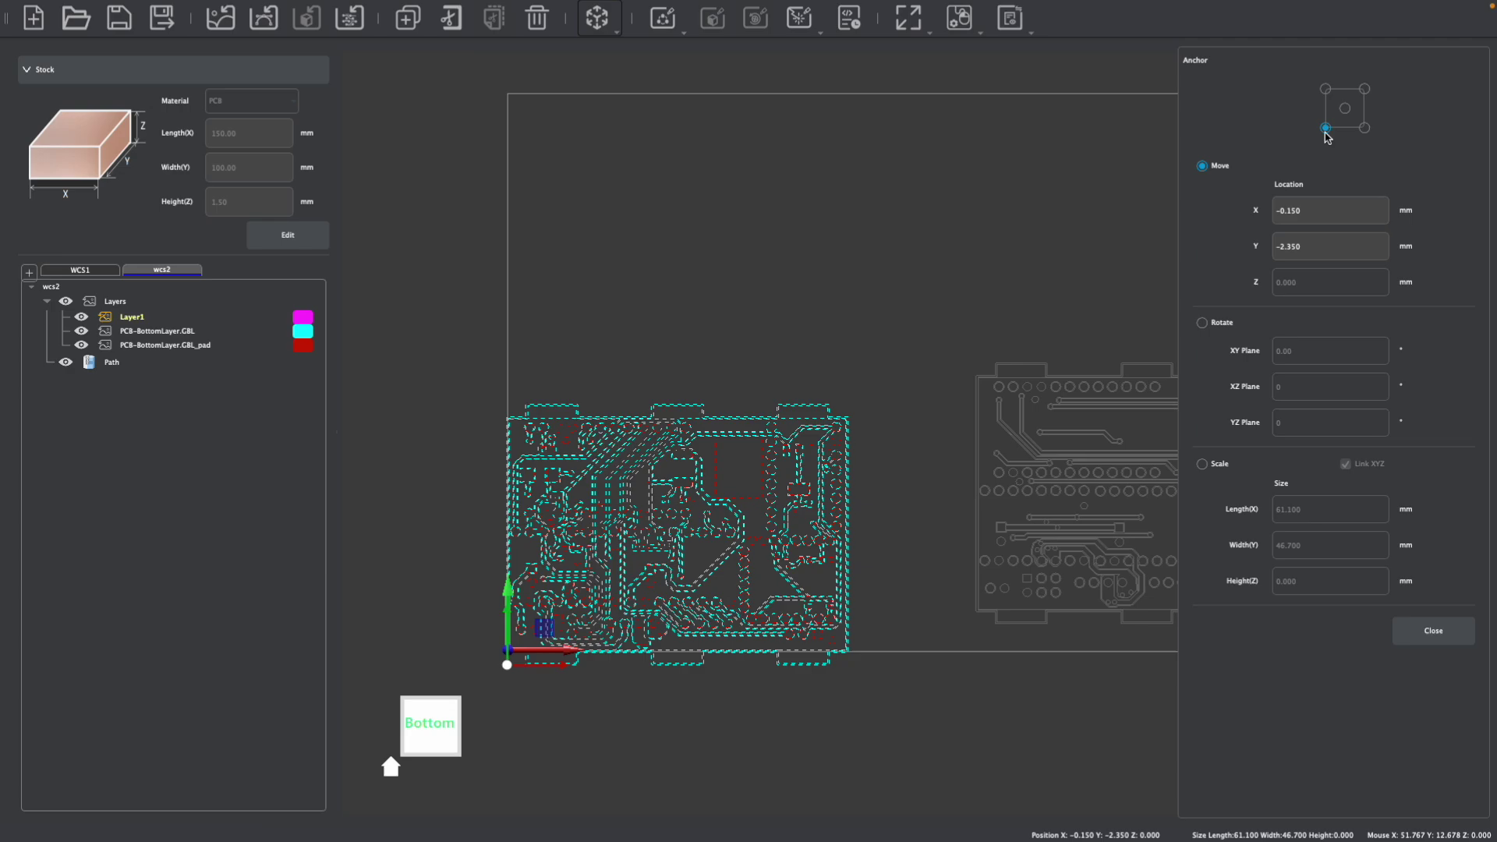
click(1364, 128)
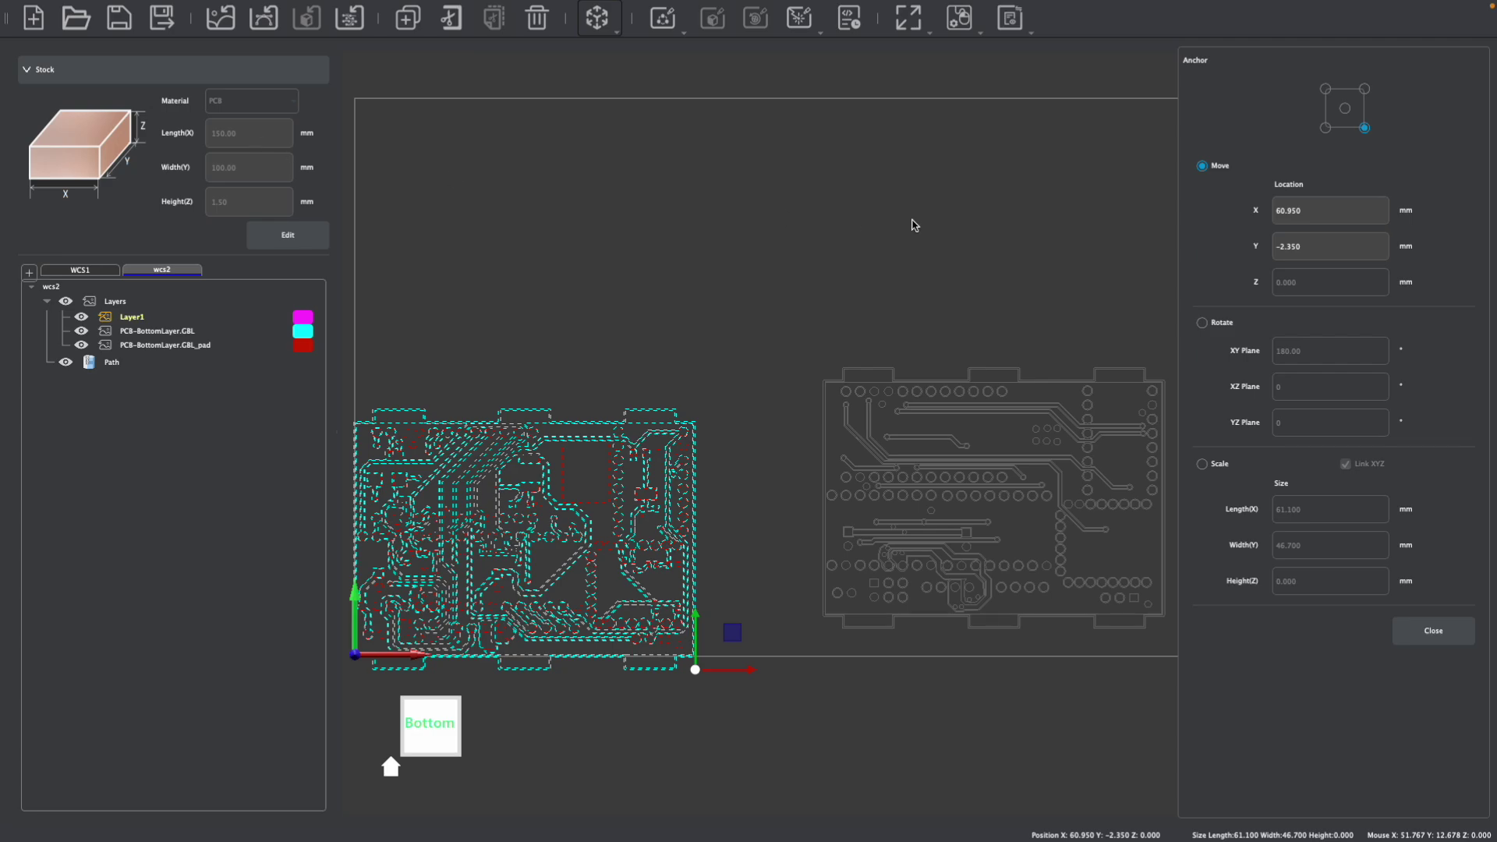
drag(1379, 219, 1264, 216)
key(Return)
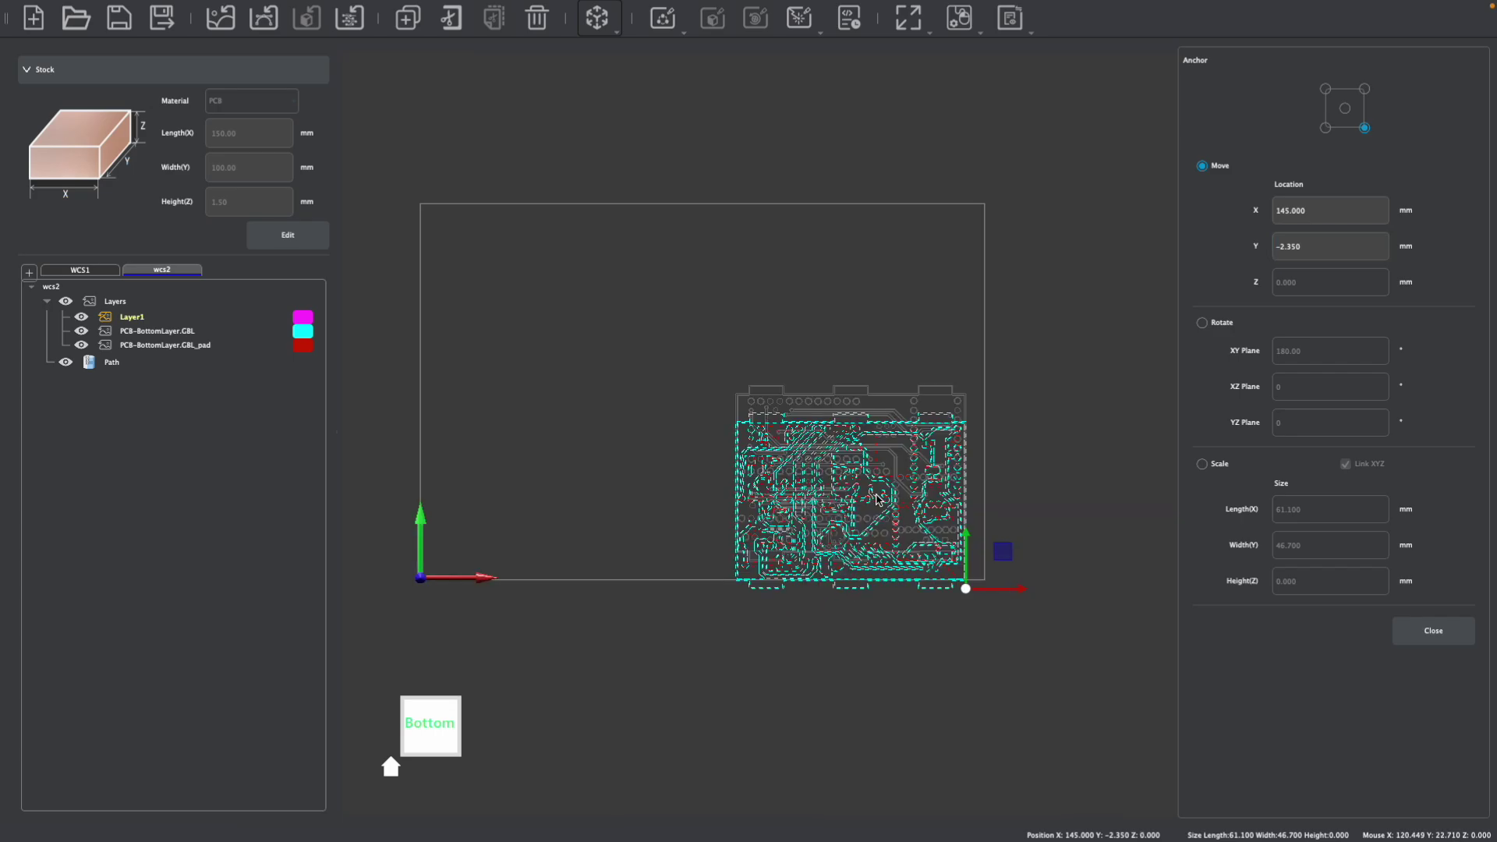
drag(1325, 248, 1236, 255)
text(5)
click(1297, 210)
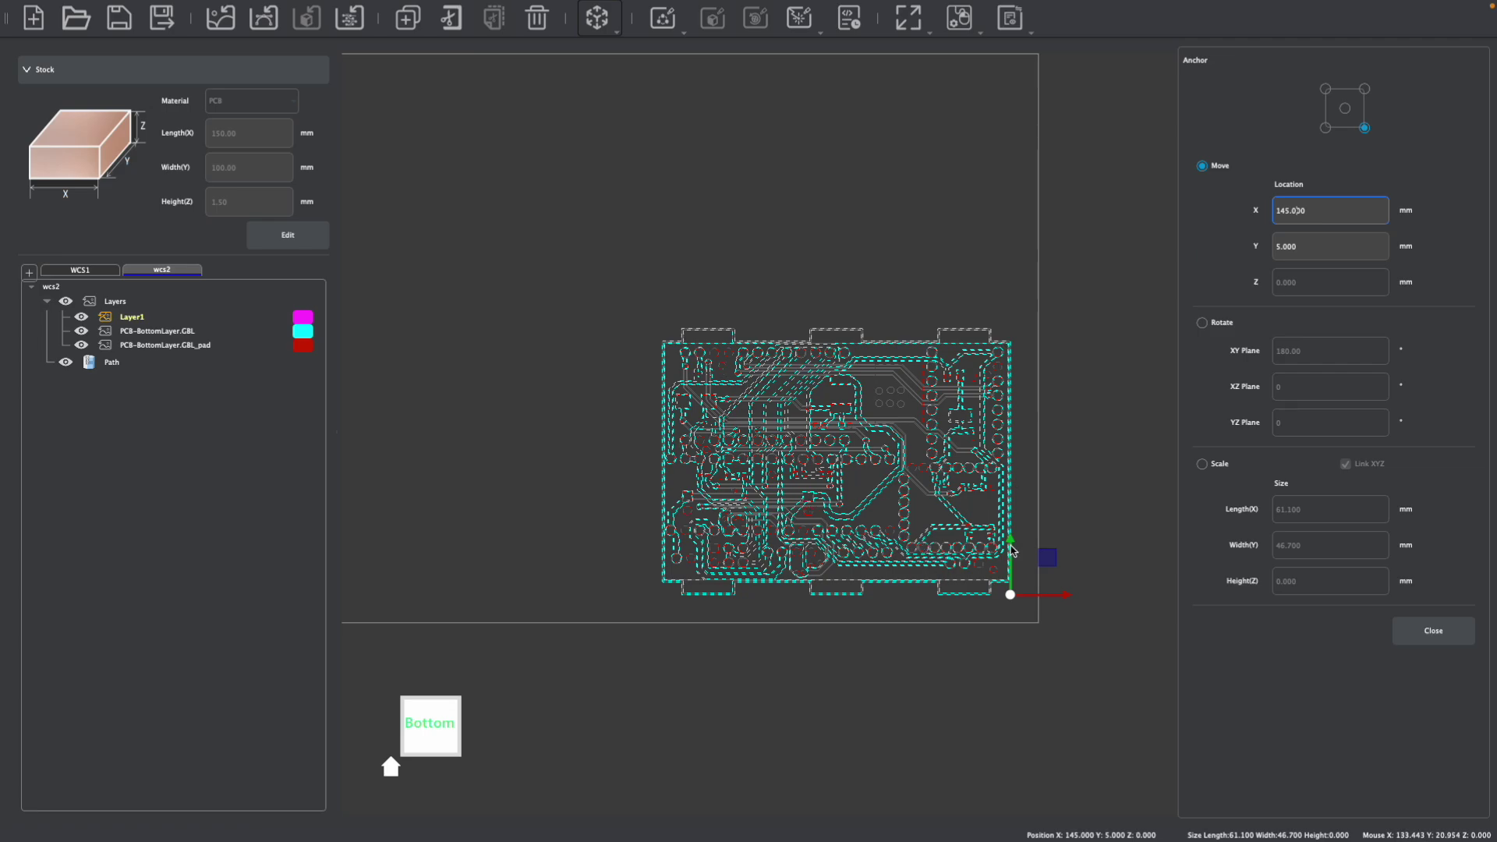
click(1433, 629)
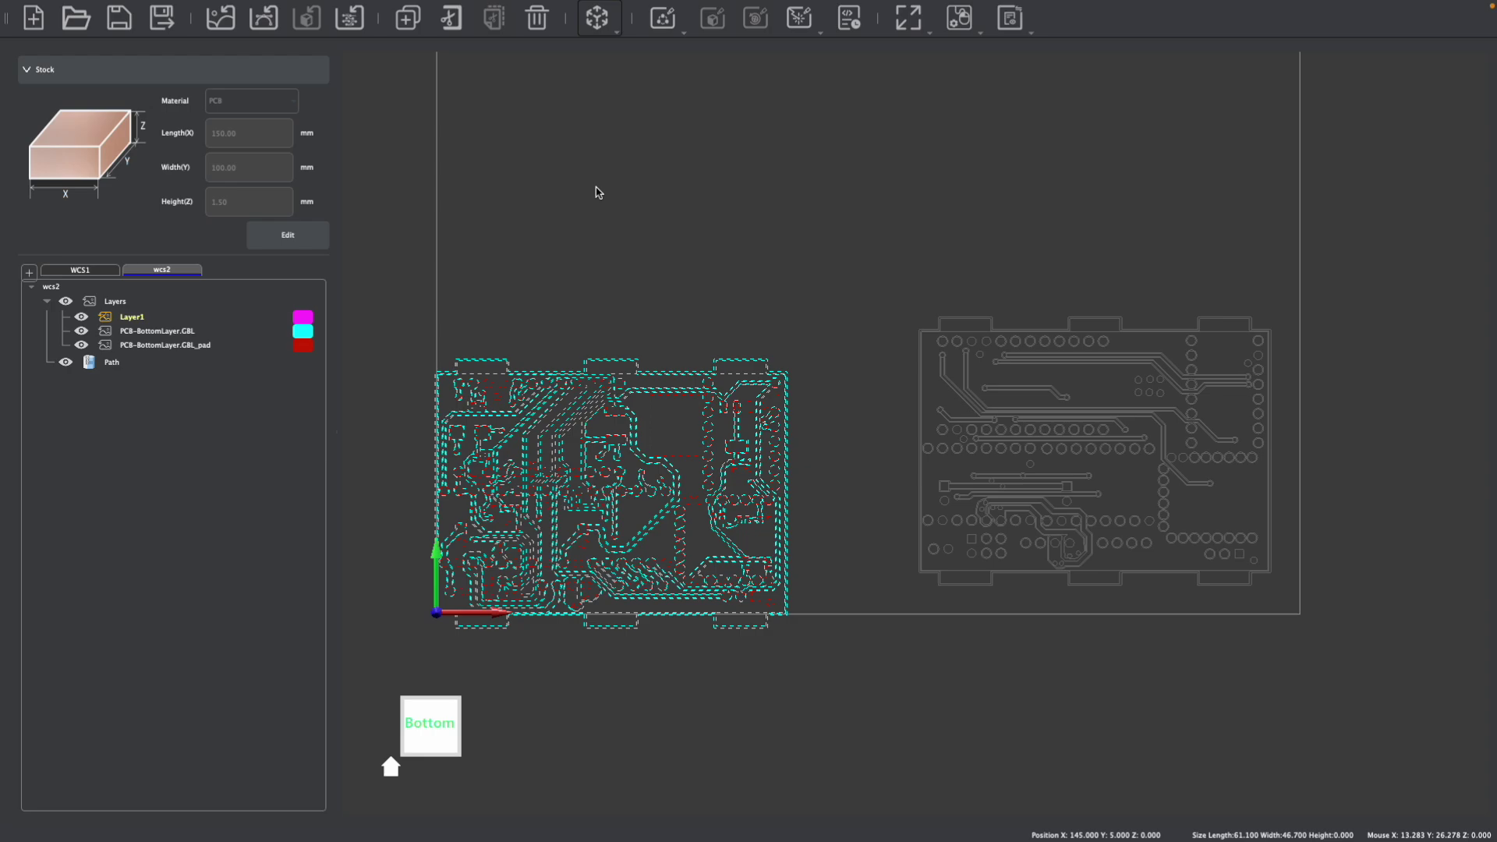
Align the bottom-layer circuit to the top-layer outline with Center to Center, matching the circular pads at their upper-right corners.
click(602, 32)
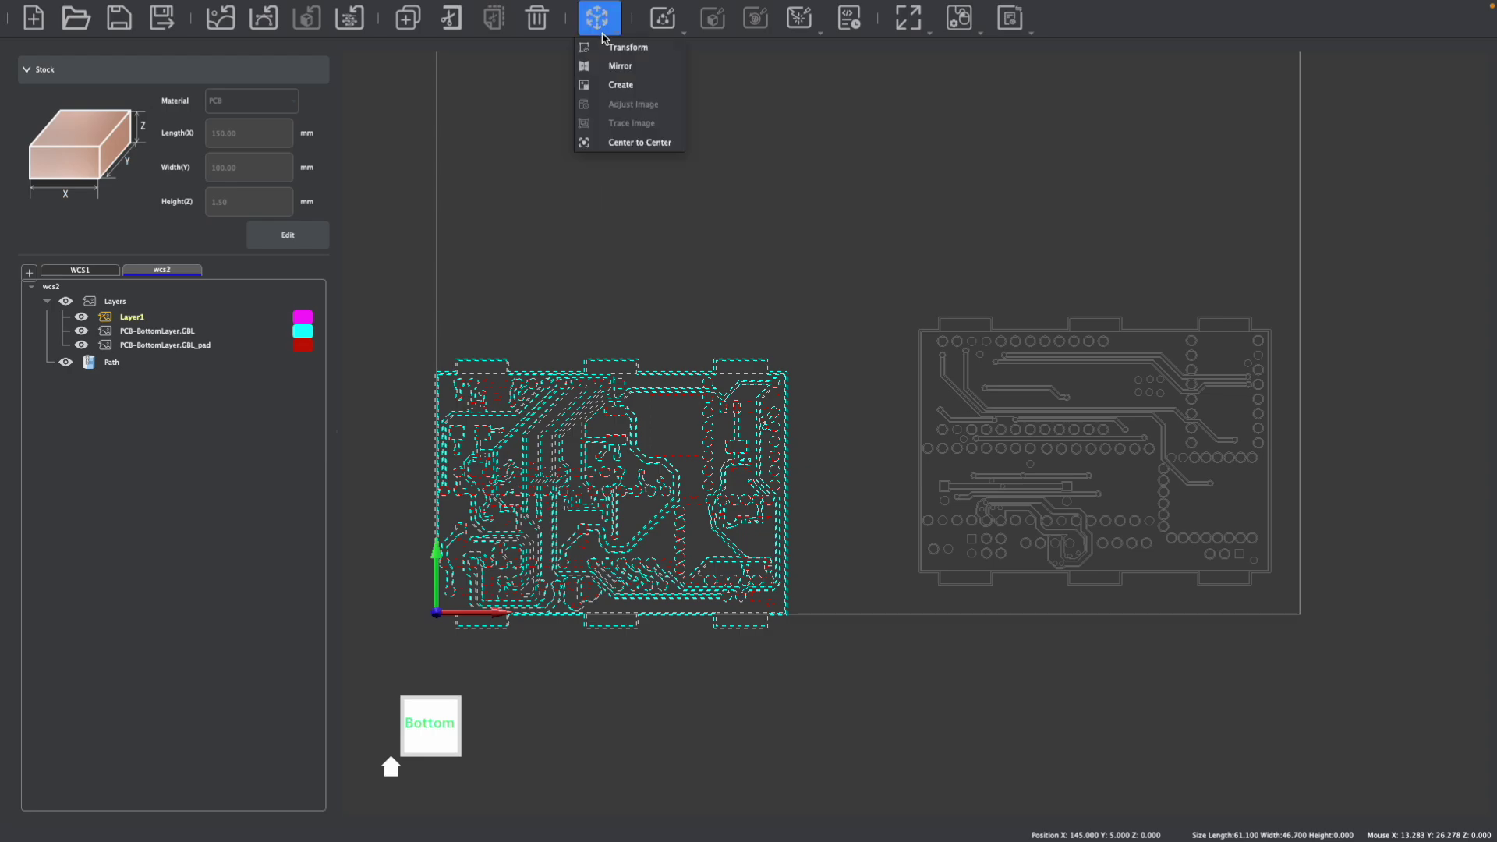
click(621, 143)
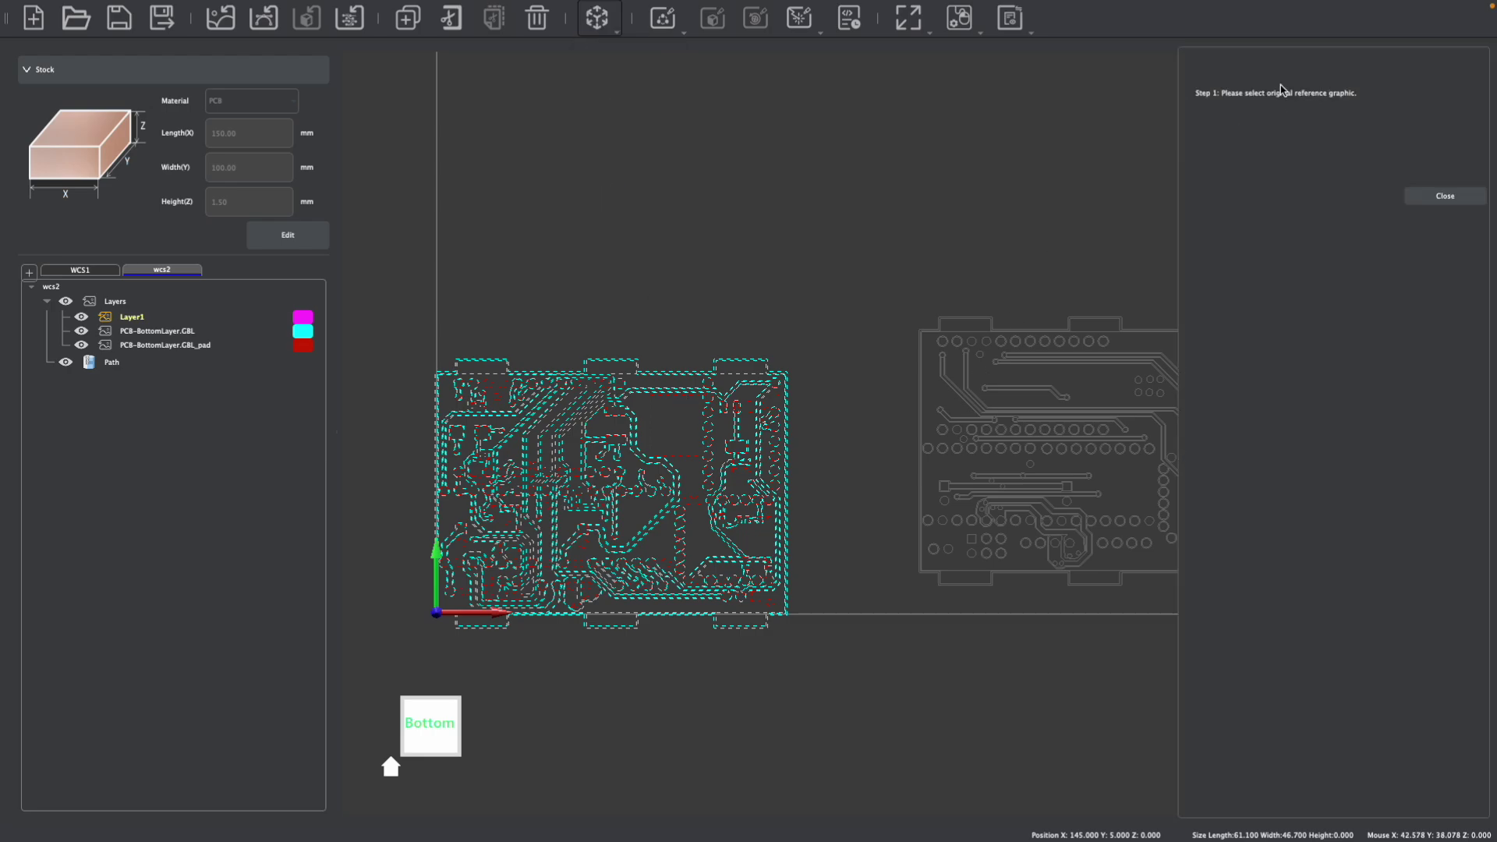
click(735, 433)
scroll(745, 445, up, 5)
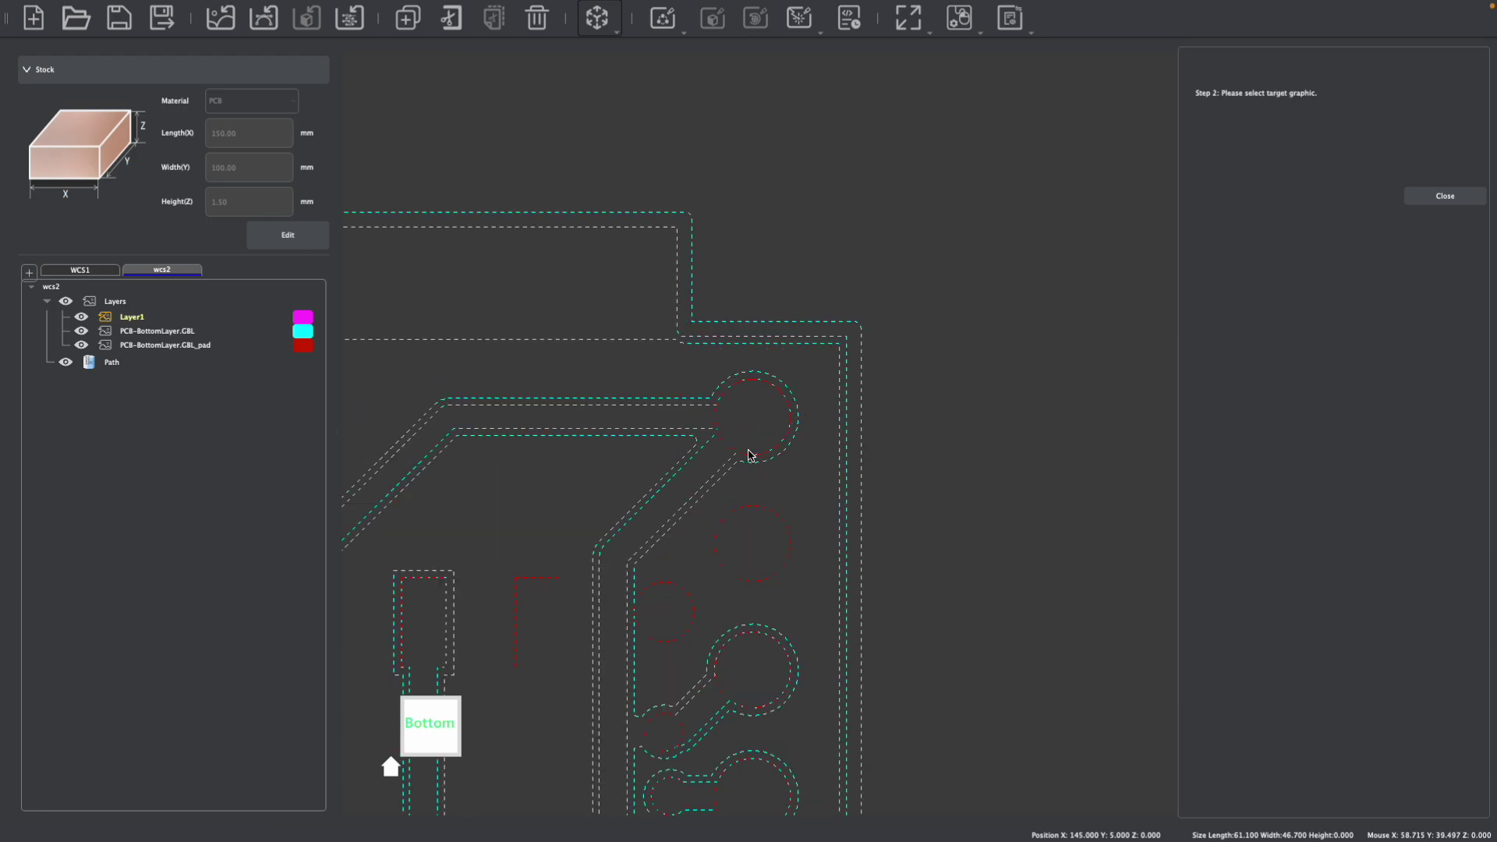
scroll(751, 455, down, 6)
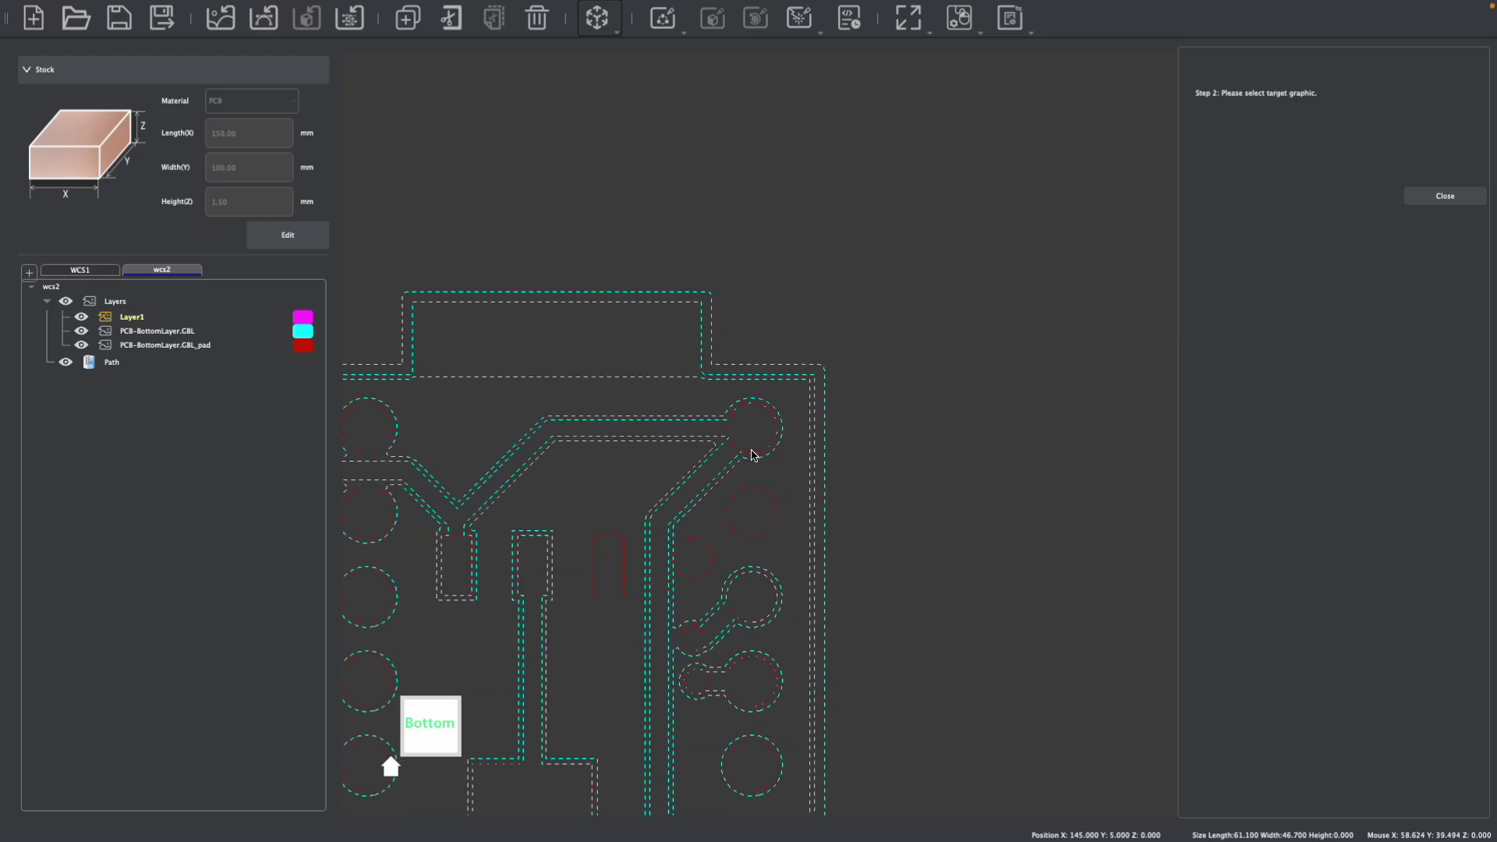
scroll(975, 386, up, 10)
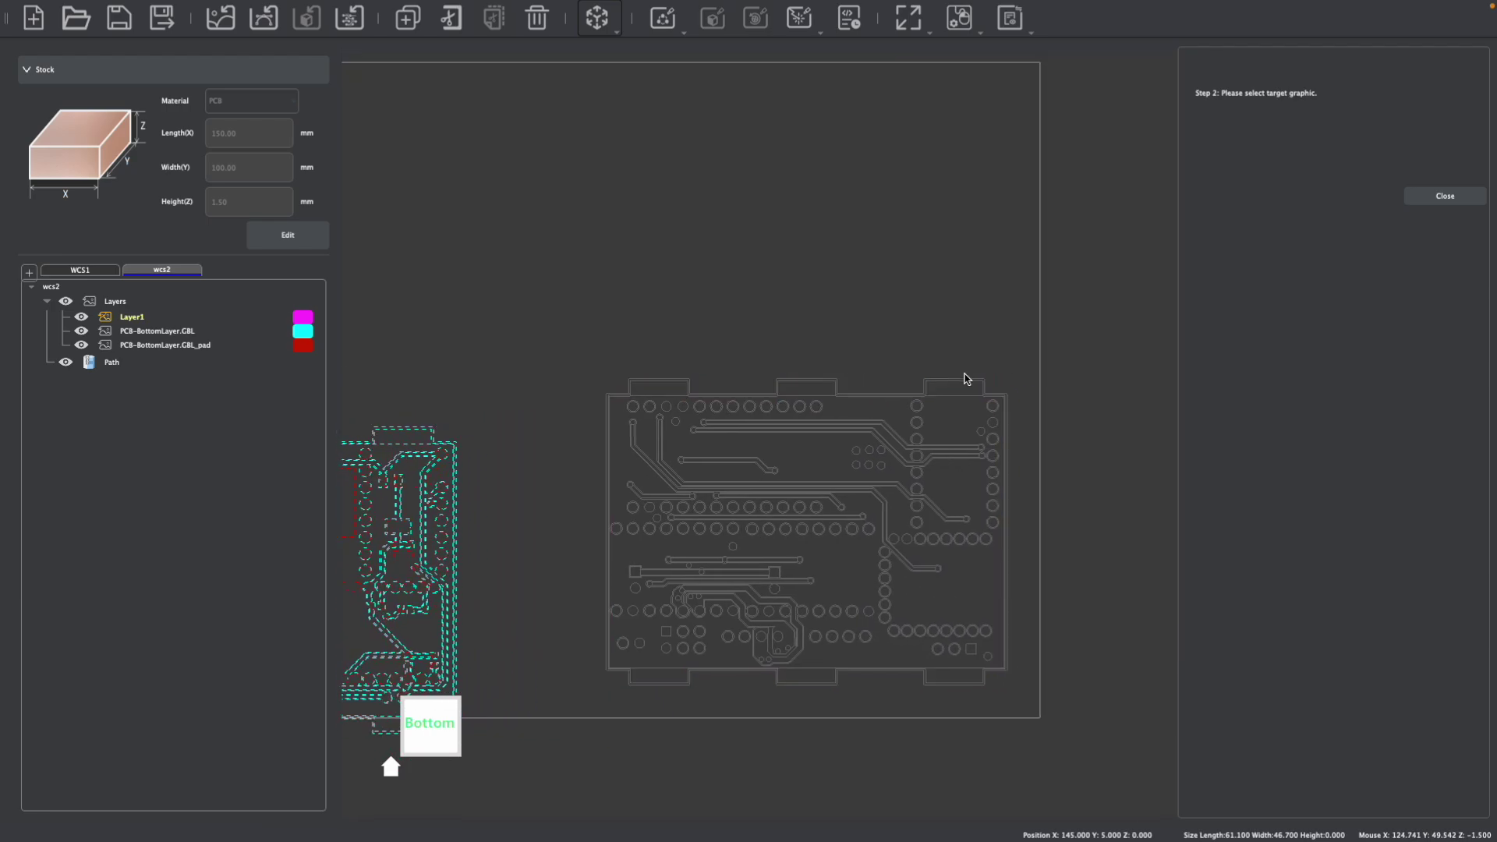
click(984, 481)
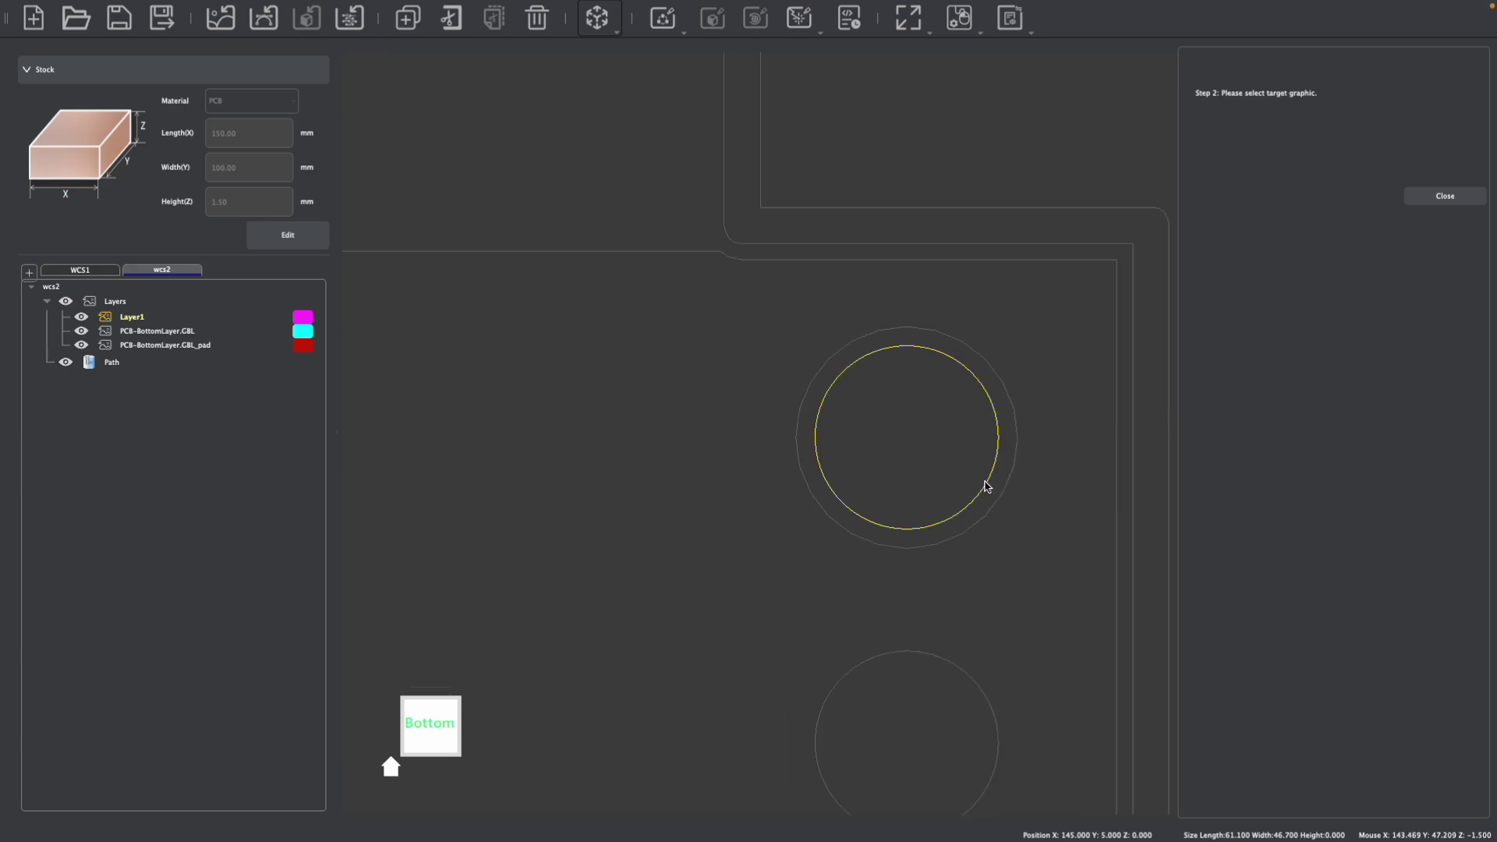
scroll(985, 484, down, 8)
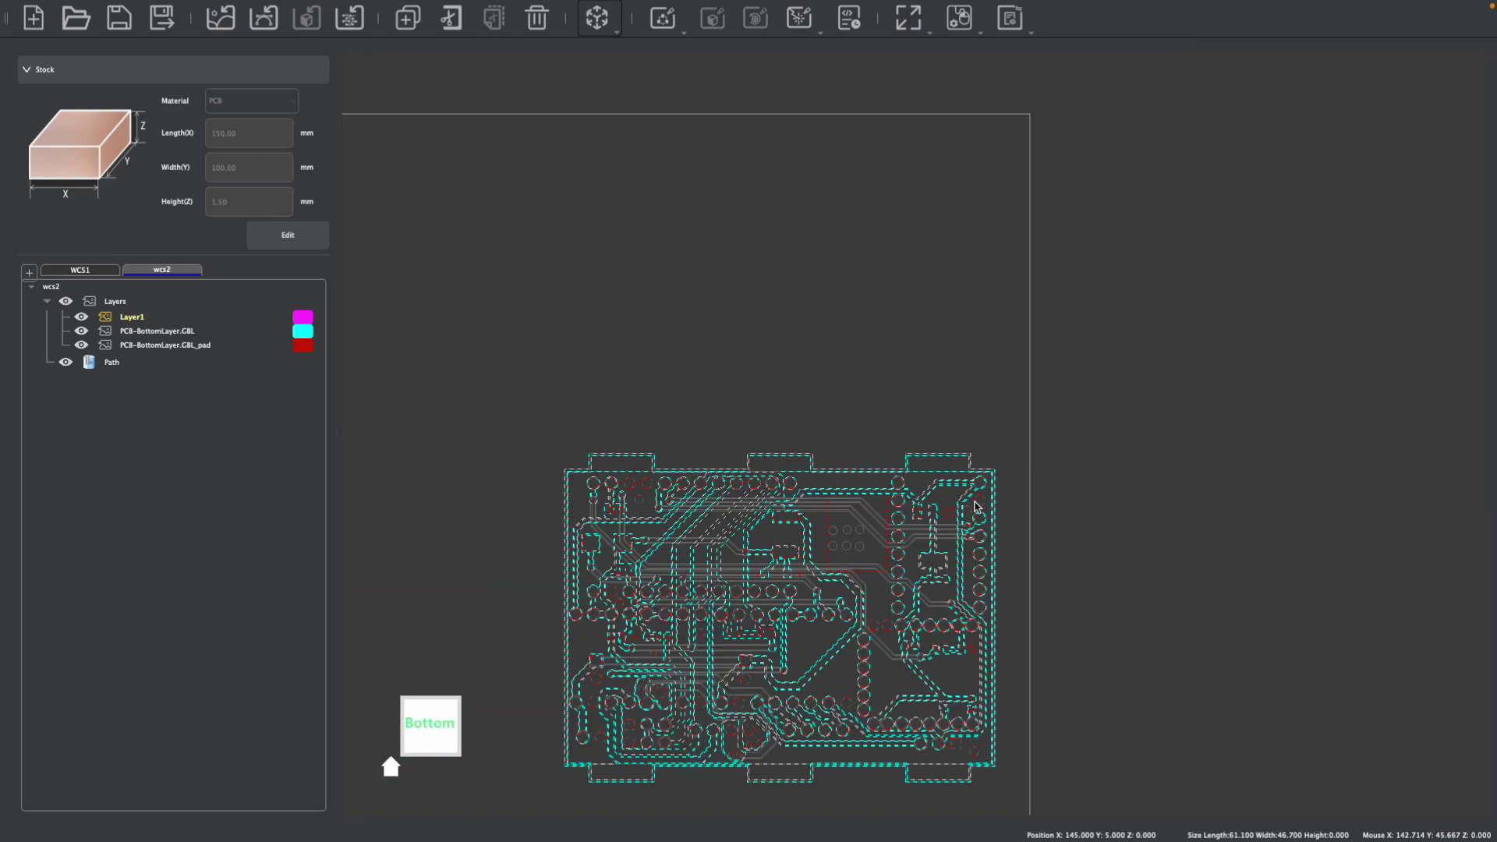
Inspect the overlap of the two circuits, clear the selection, and switch to WCS1 to check the alignment from the top side.
middle_drag(955, 480, 969, 386)
scroll(902, 468, up, 3)
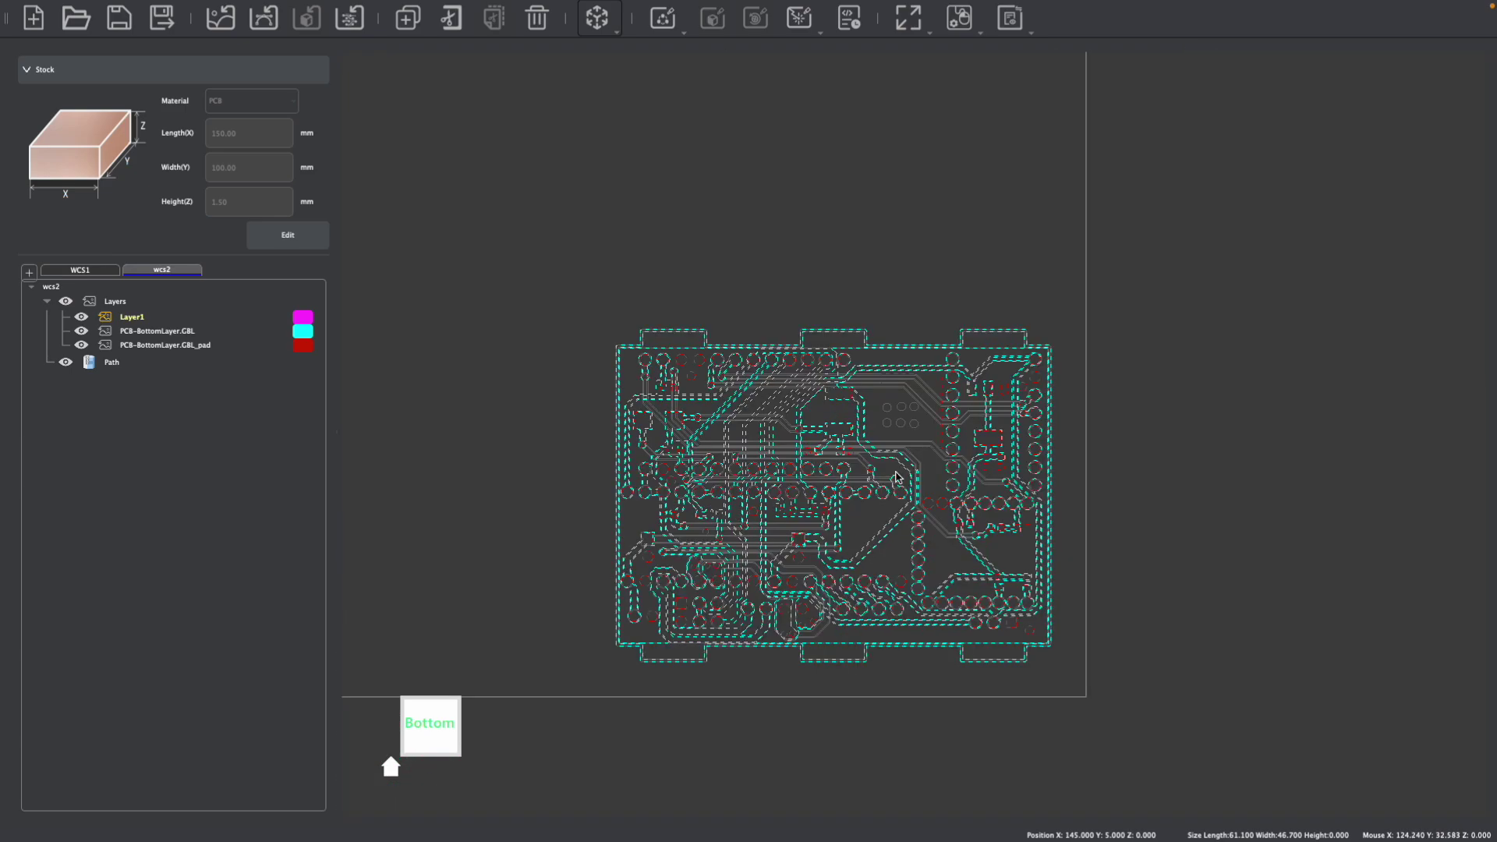
scroll(531, 655, down, 3)
click(511, 755)
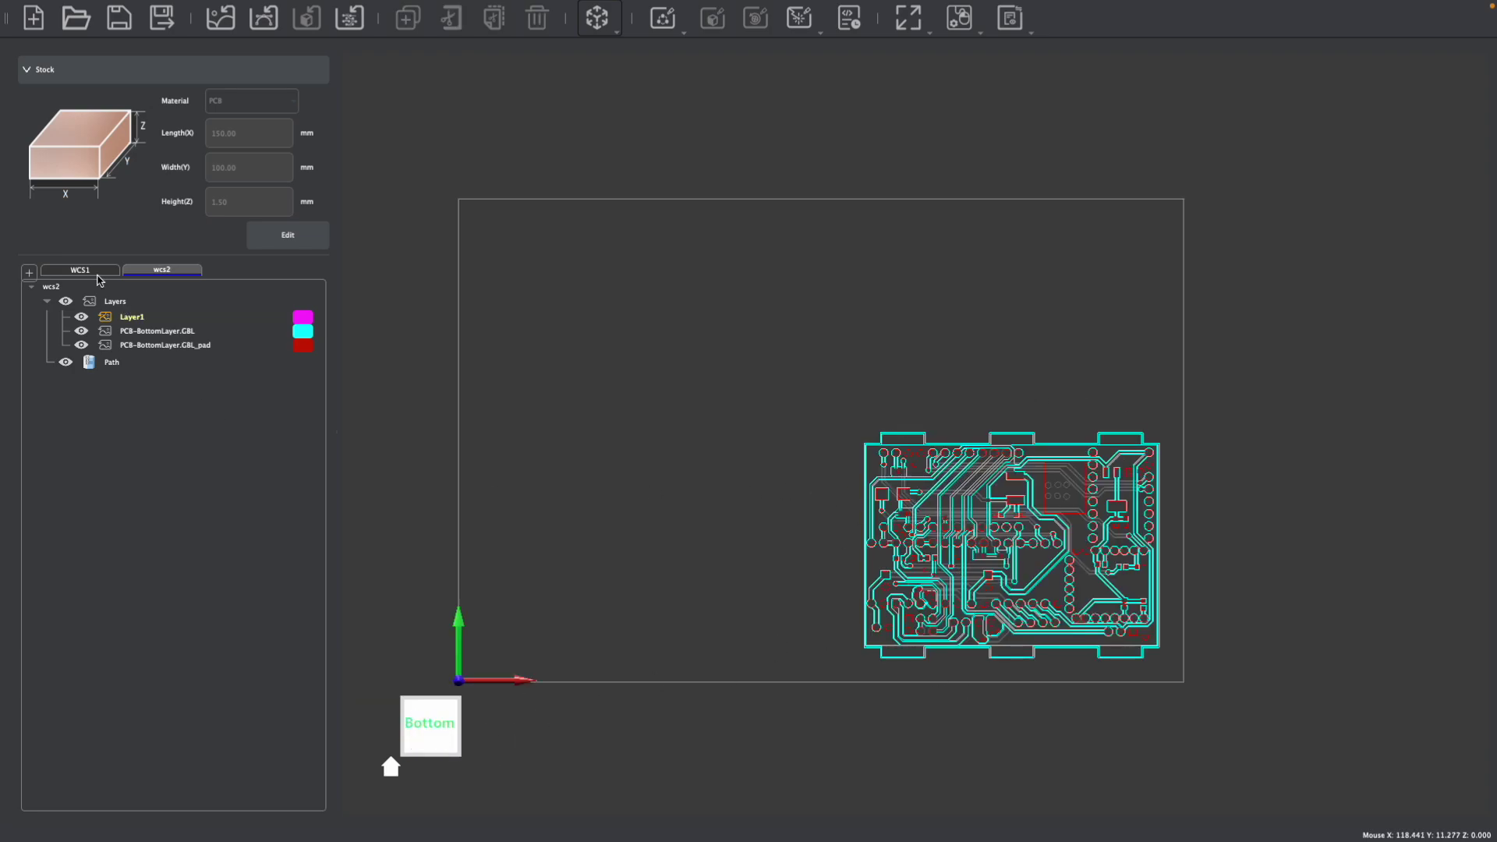
click(73, 271)
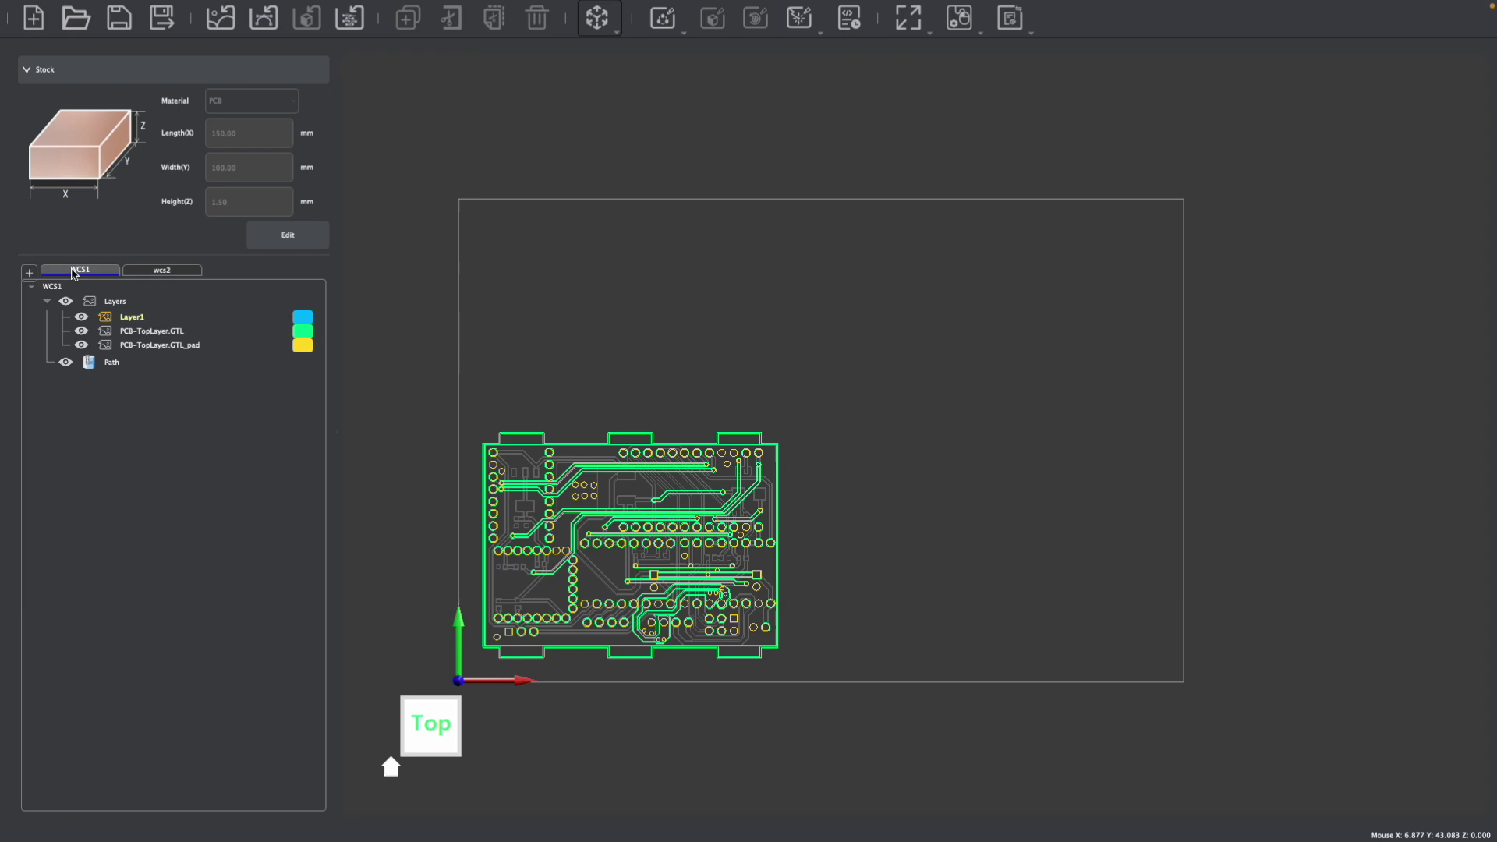